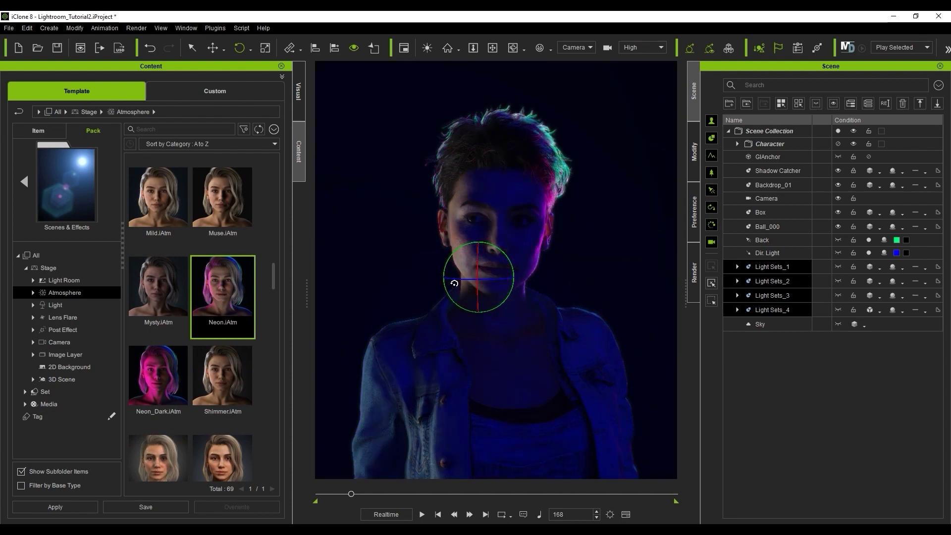
Step: Rotate the light so its pink glow falls on the character's face
left_click_drag(455, 284, 350, 285)
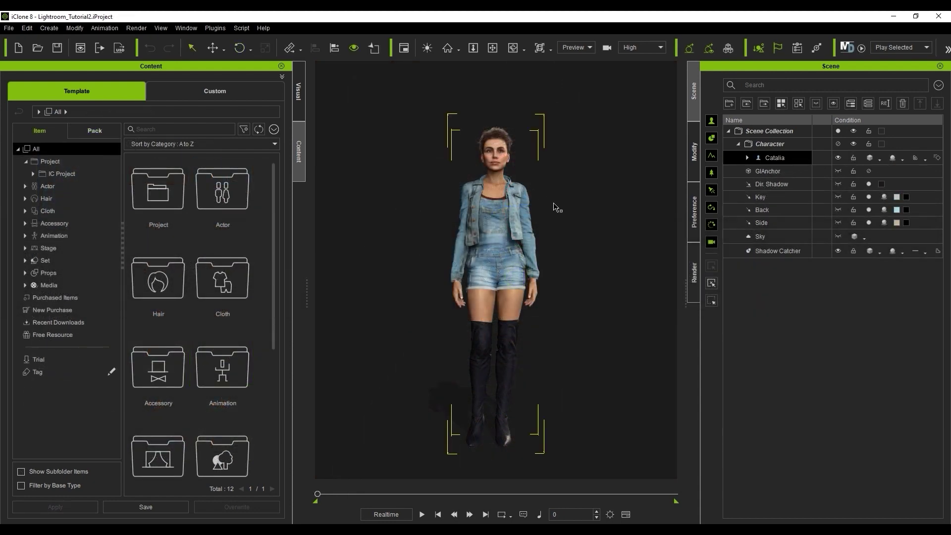
Step: Open the Scenes & Effects pack from the Free Resource content packs
right_click_drag(580, 370, 589, 399)
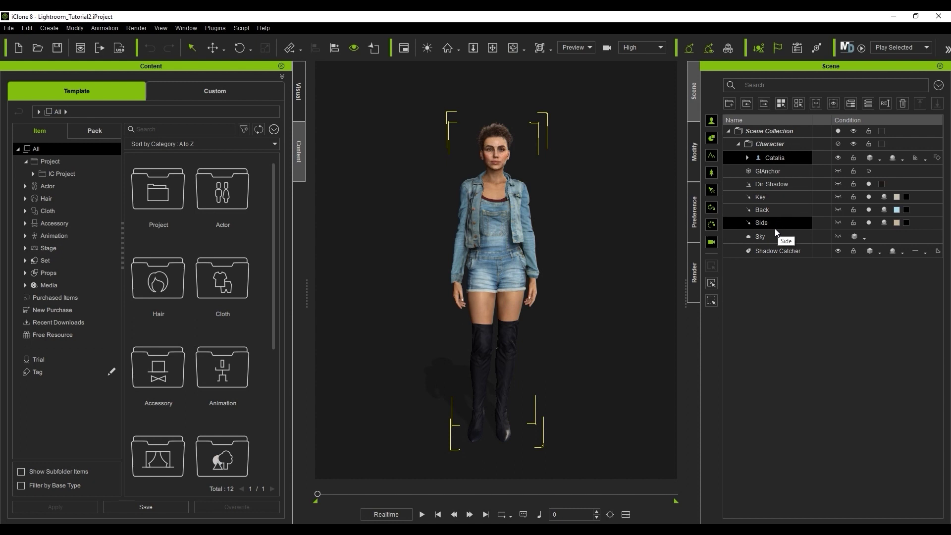
left_click(769, 325)
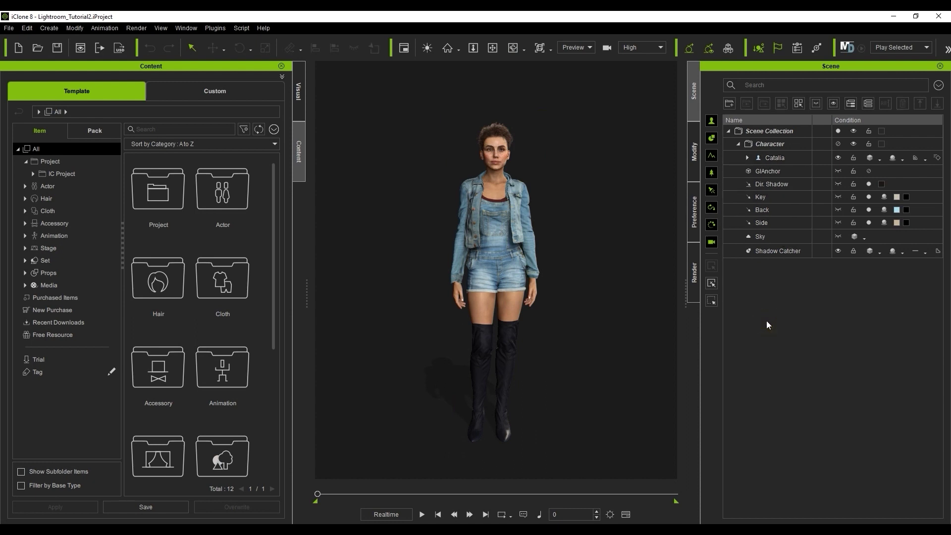
left_click(110, 132)
left_click(99, 309)
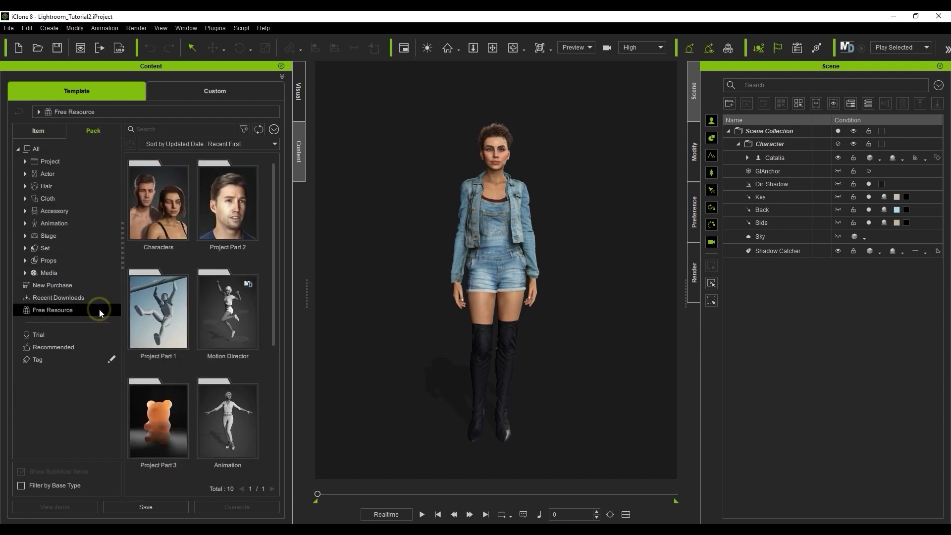
left_click_drag(278, 215, 279, 334)
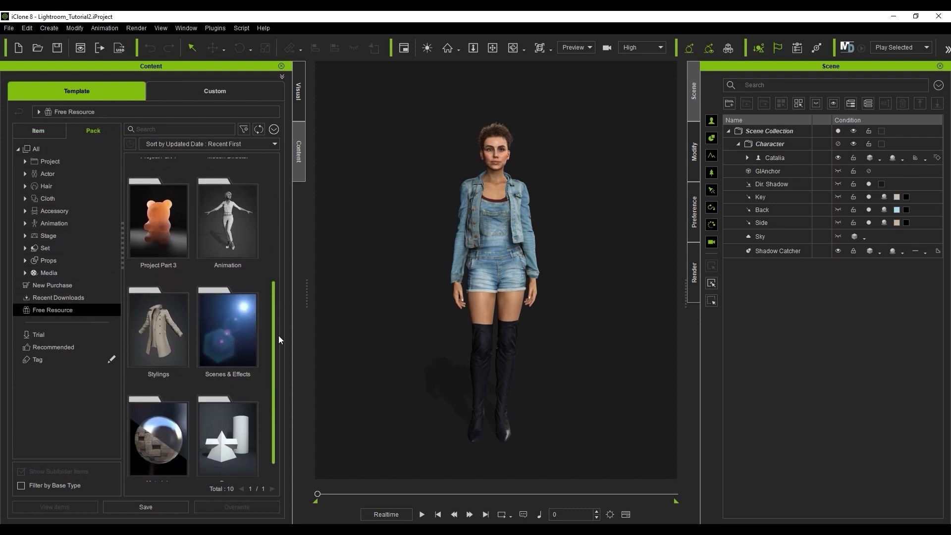
double_click(238, 331)
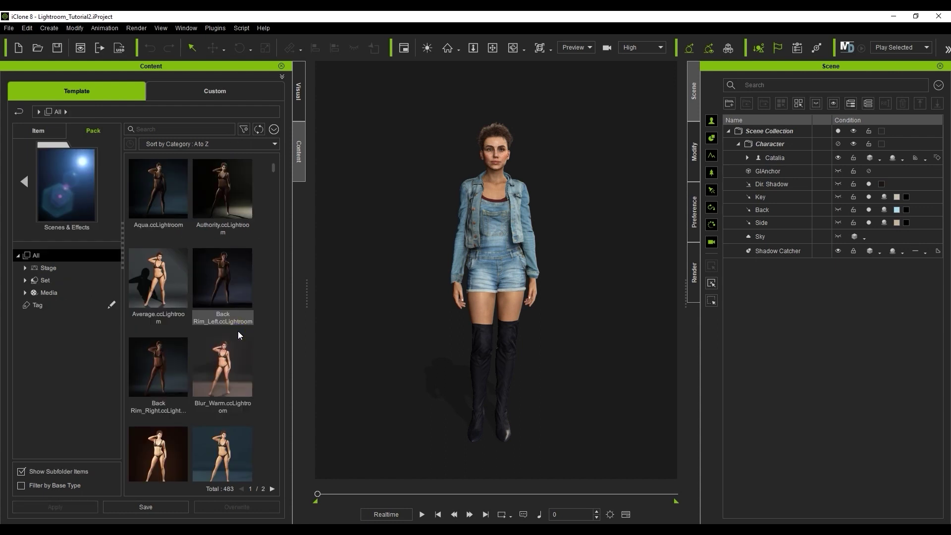
Step: Expand Stage, browse Light Room, Light, Lens Flare and Post Effect, then settle on Atmosphere
left_click(24, 267)
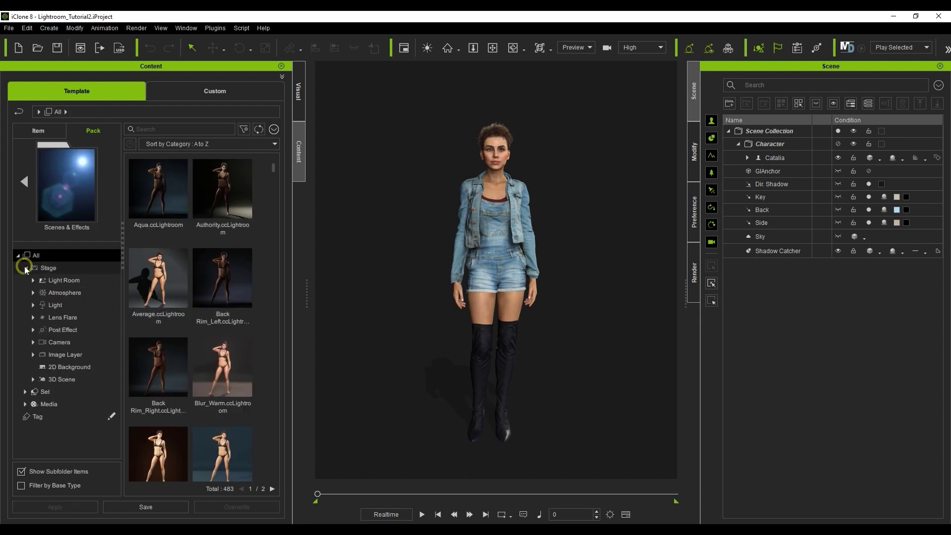
left_click(90, 281)
left_click(91, 293)
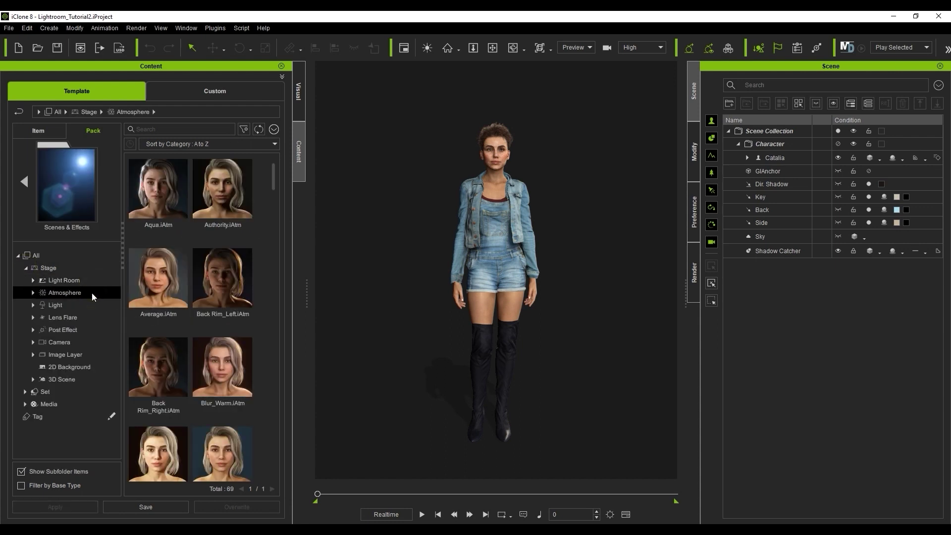
left_click(90, 305)
left_click(93, 318)
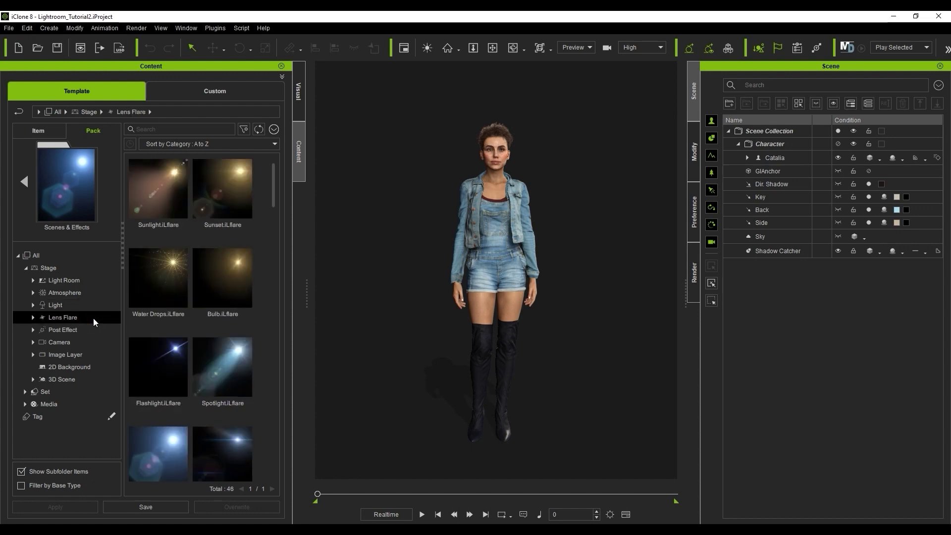
left_click(94, 329)
left_click(91, 292)
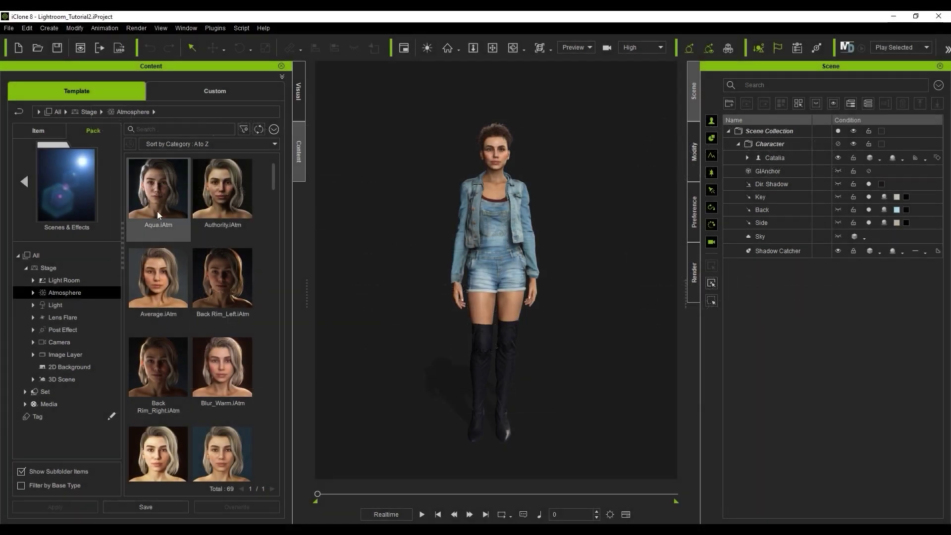
Step: Apply the Aqua atmosphere to the scene and switch to the Face Cam close-up
left_click_drag(159, 200, 499, 202)
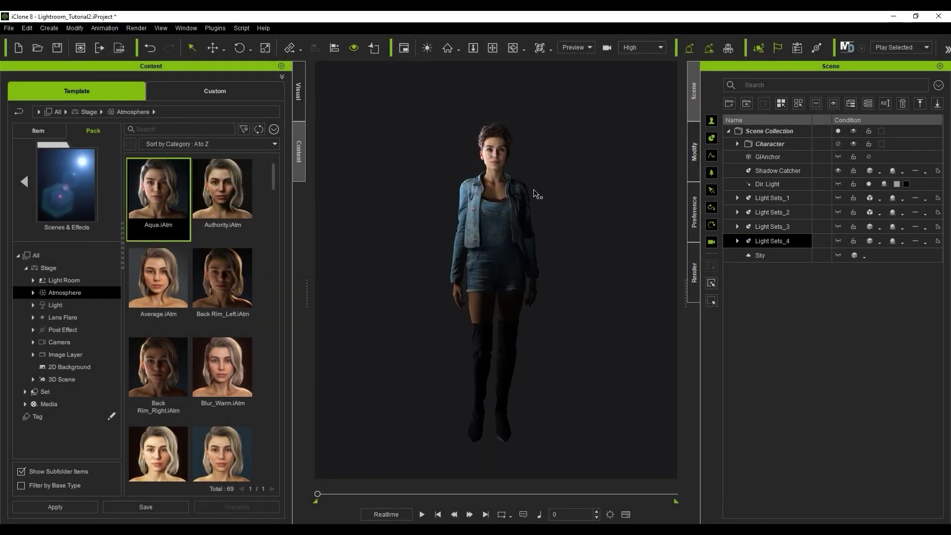
left_click(506, 191)
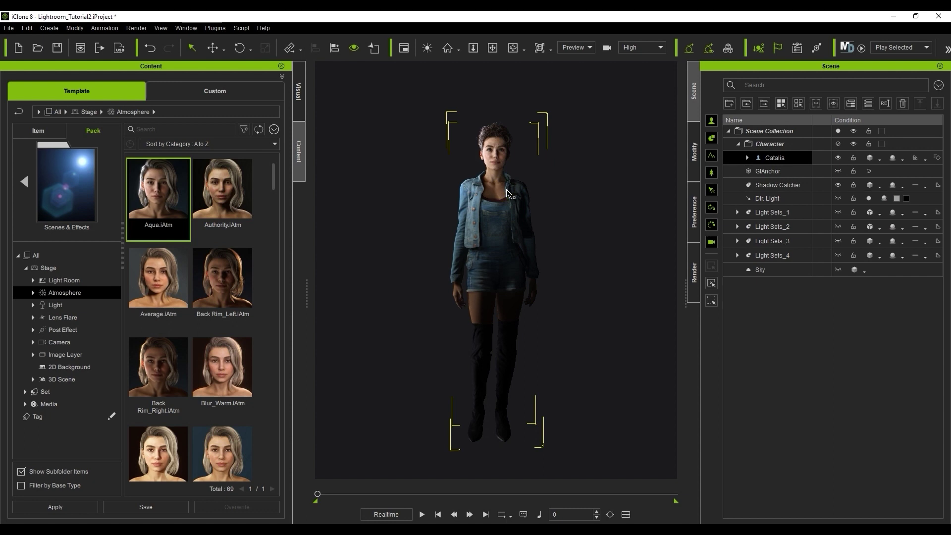
left_click(542, 48)
left_click(564, 140)
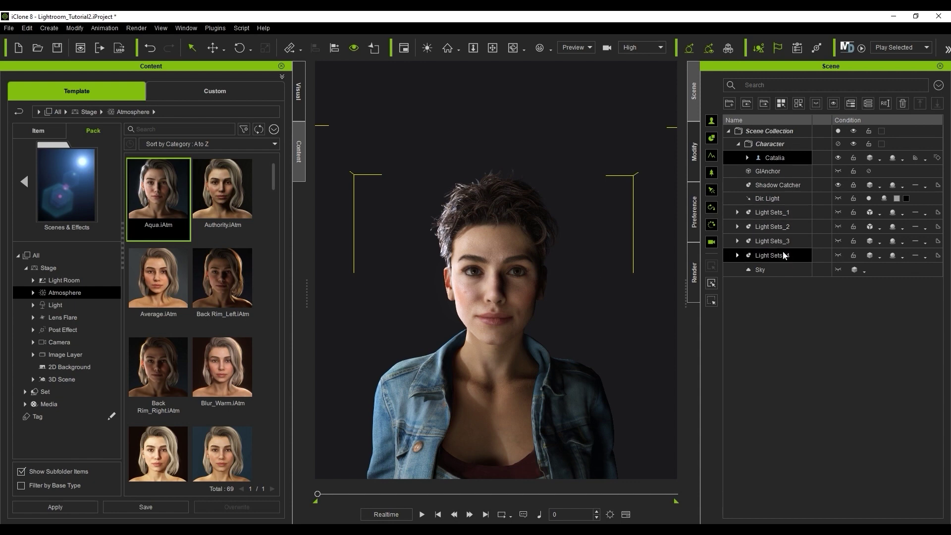
Step: Try the Cinematic and Neon atmospheres, then reapply Aqua
left_click_drag(276, 185, 283, 221)
left_click_drag(222, 272, 483, 307)
left_click_drag(274, 216, 412, 317)
left_click_drag(275, 283, 276, 161)
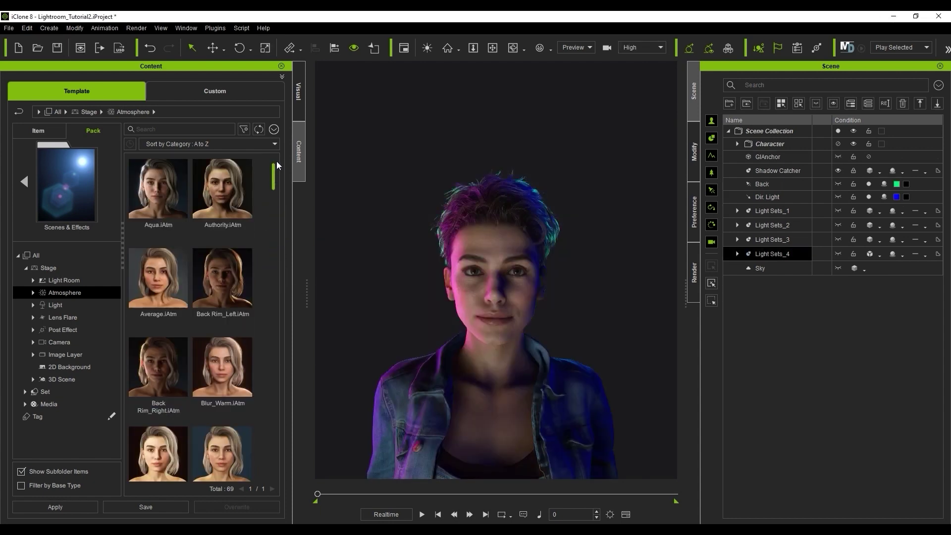
left_click_drag(158, 189, 471, 332)
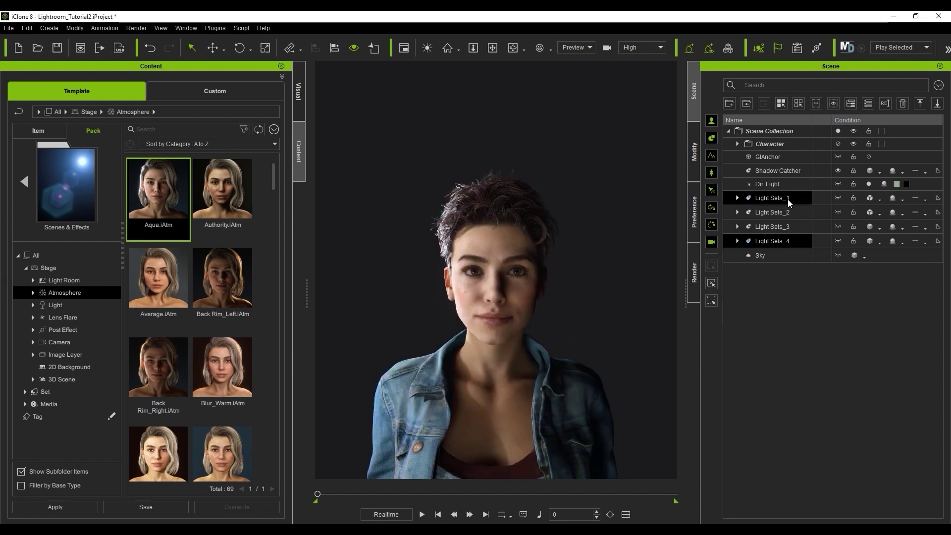
Step: Expand Light Sets_1 through 4 and select the Back light under Light Sets_1
left_click(738, 197)
left_click(738, 225)
left_click(737, 252)
left_click(738, 279)
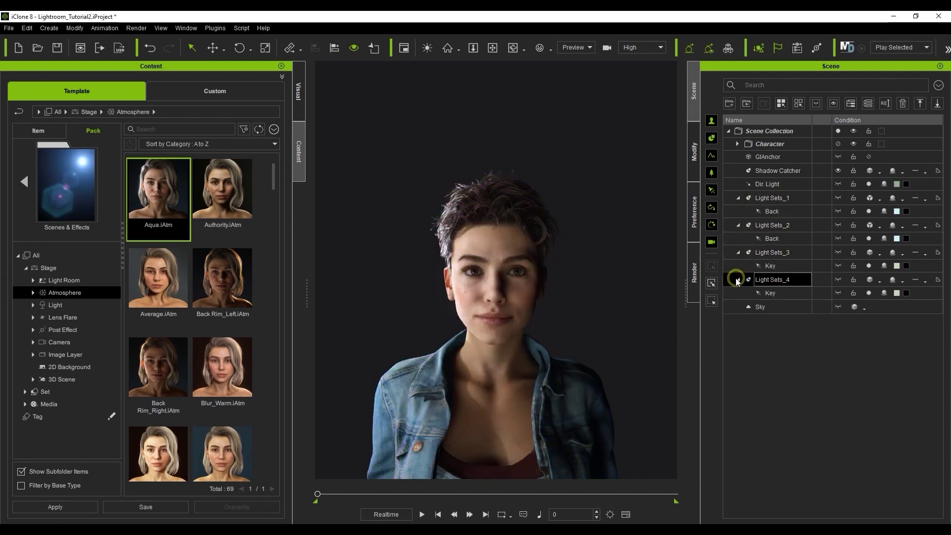
left_click(778, 238)
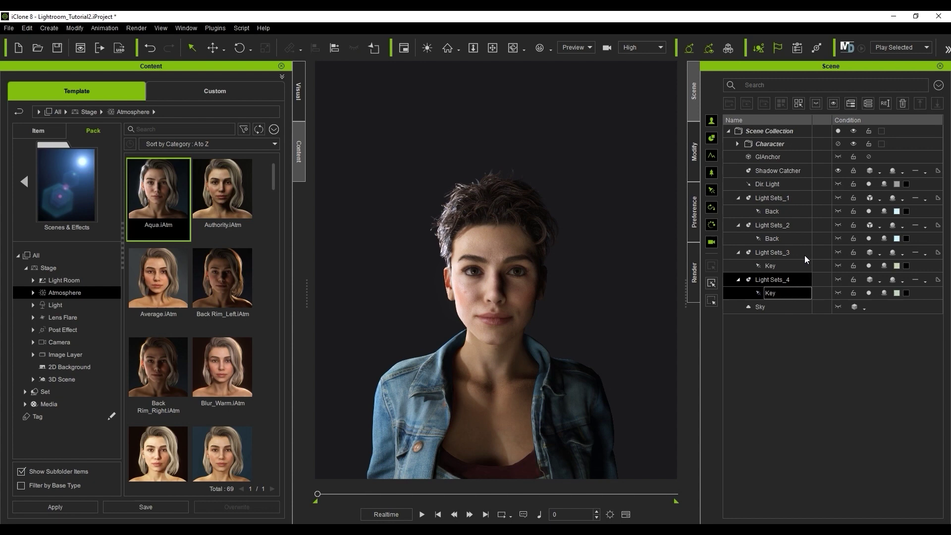
left_click(838, 197)
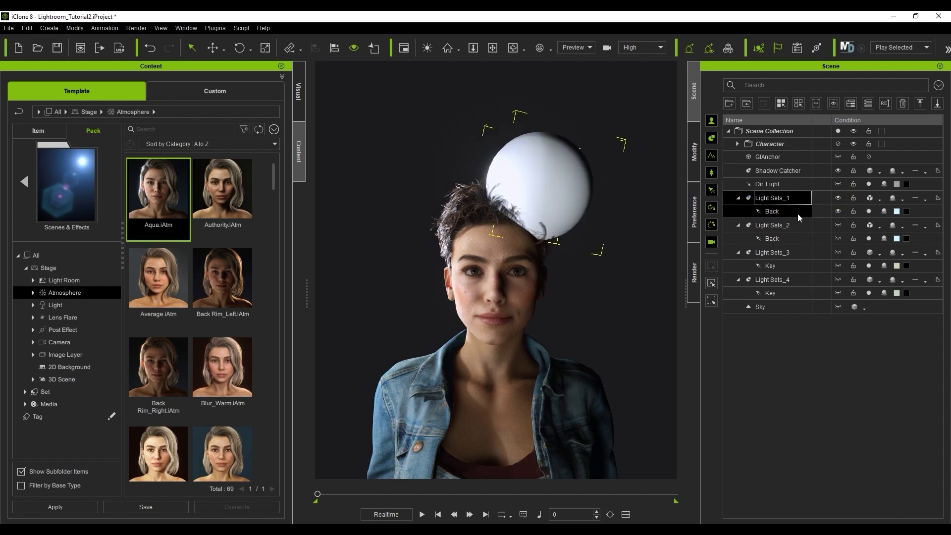
left_click(798, 213)
Step: Move the Light Sets_1 spotlight lower along the vertical axis near the head
left_click_drag(622, 193, 568, 337)
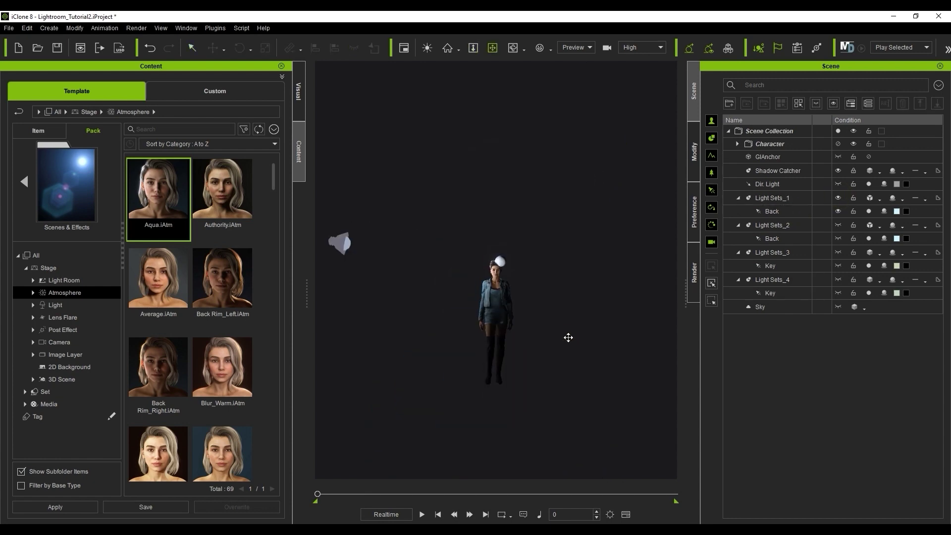
left_click(767, 212)
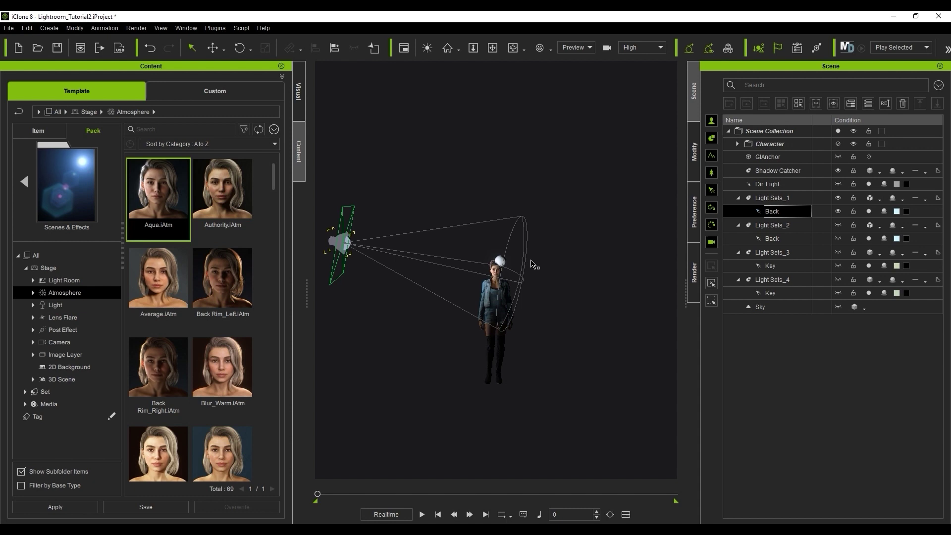
left_click(499, 262)
left_click_drag(503, 224, 494, 262)
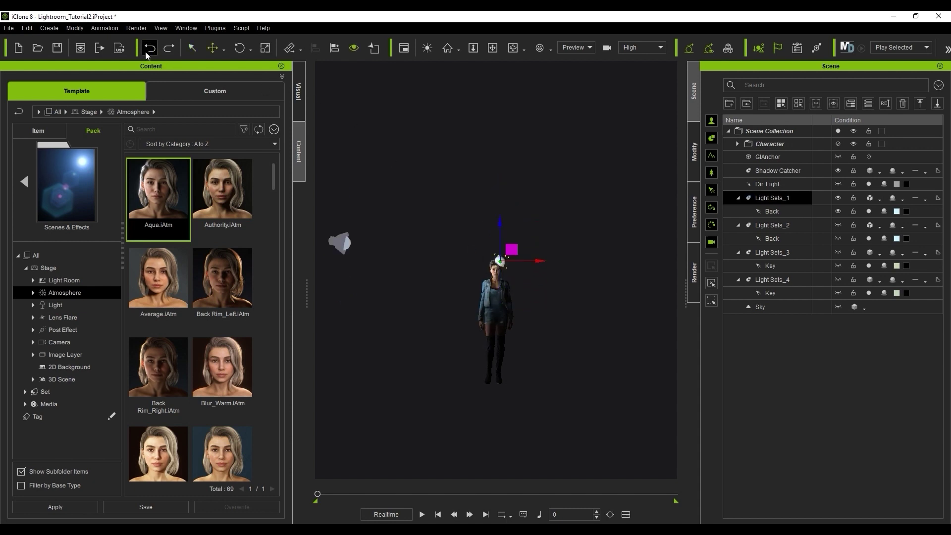
Step: Show the Light Sets_2–4 lights, then select Catalia and frame her with F
left_click(838, 225)
left_click(838, 252)
left_click(839, 279)
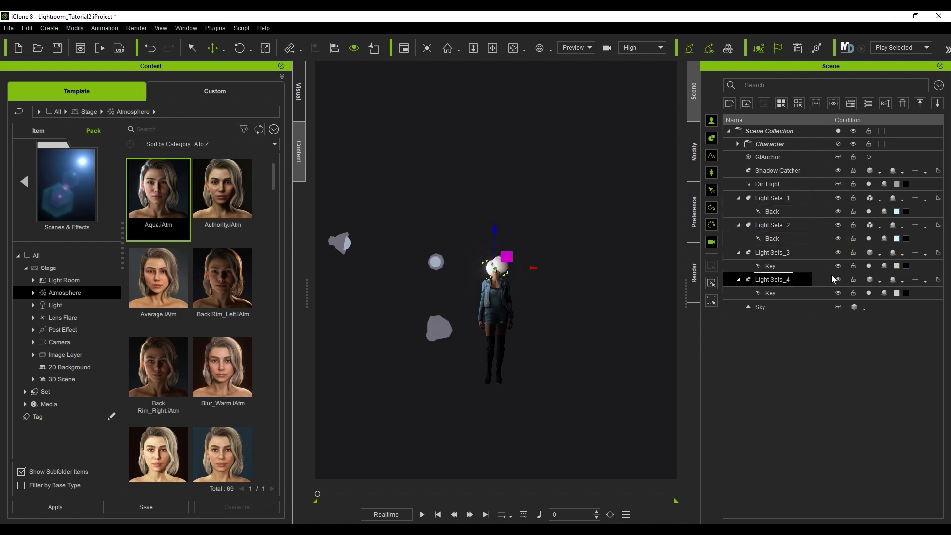
left_click(575, 306)
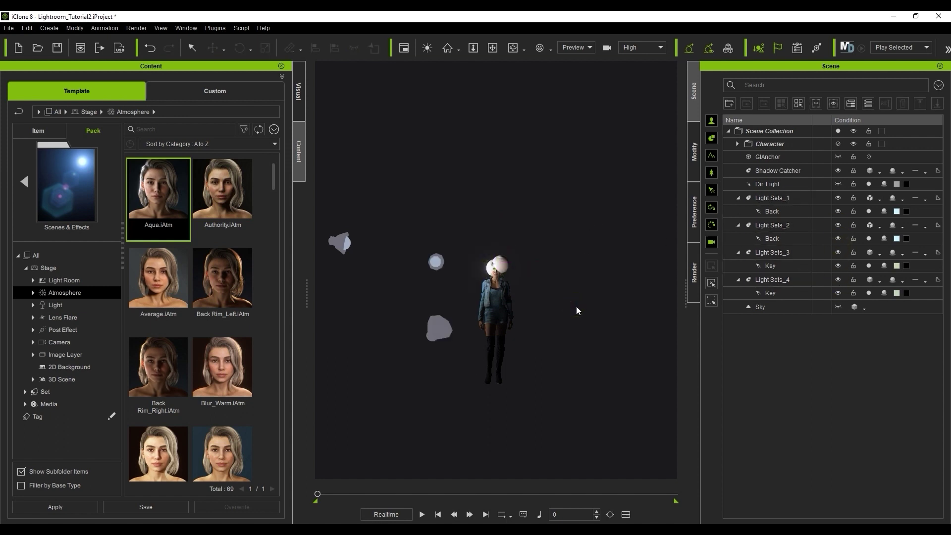
right_click_drag(576, 306, 565, 322)
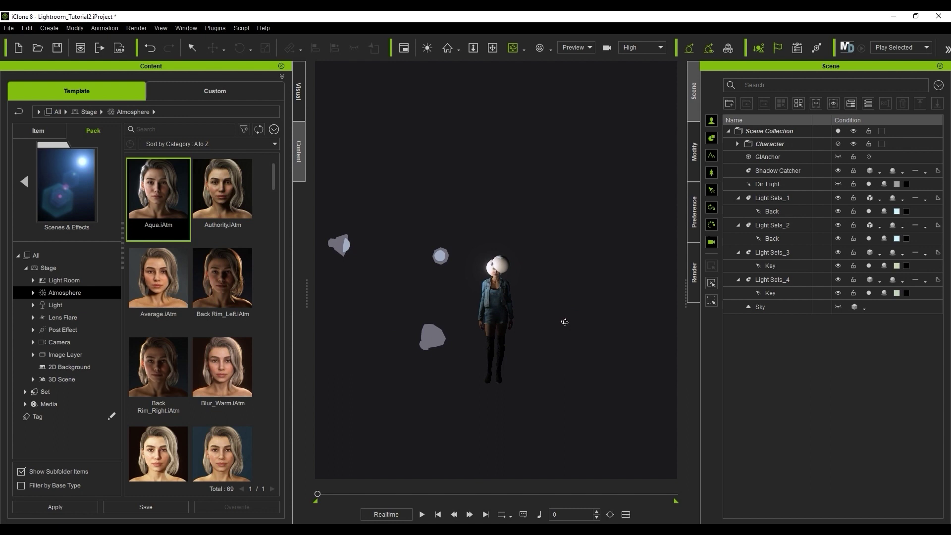
left_click(502, 290)
key("f")
Step: Hide the light markers and select all four Light Sets together
left_click(838, 212)
left_click(839, 239)
left_click(838, 267)
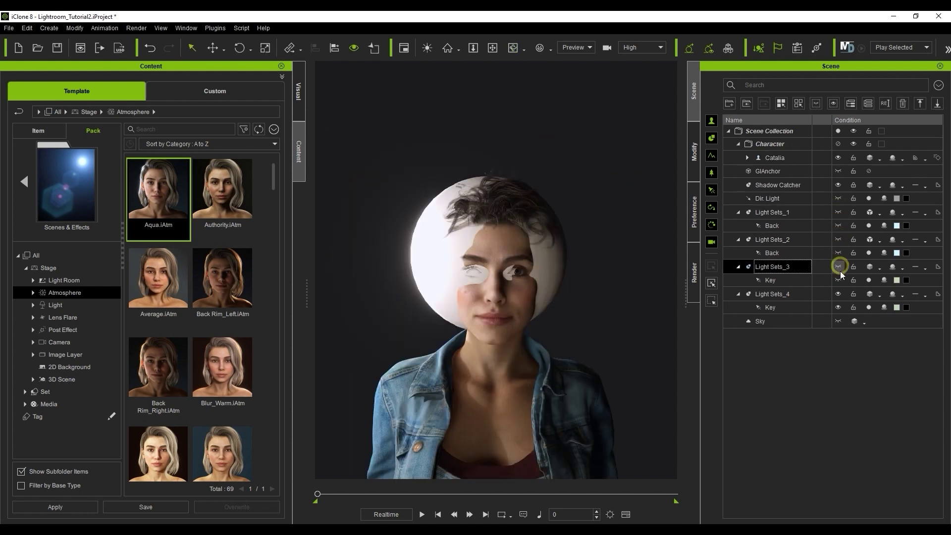
left_click(838, 294)
left_click(773, 212)
left_click(782, 240, "ctrl")
left_click(777, 268, "ctrl")
left_click(776, 295, "ctrl")
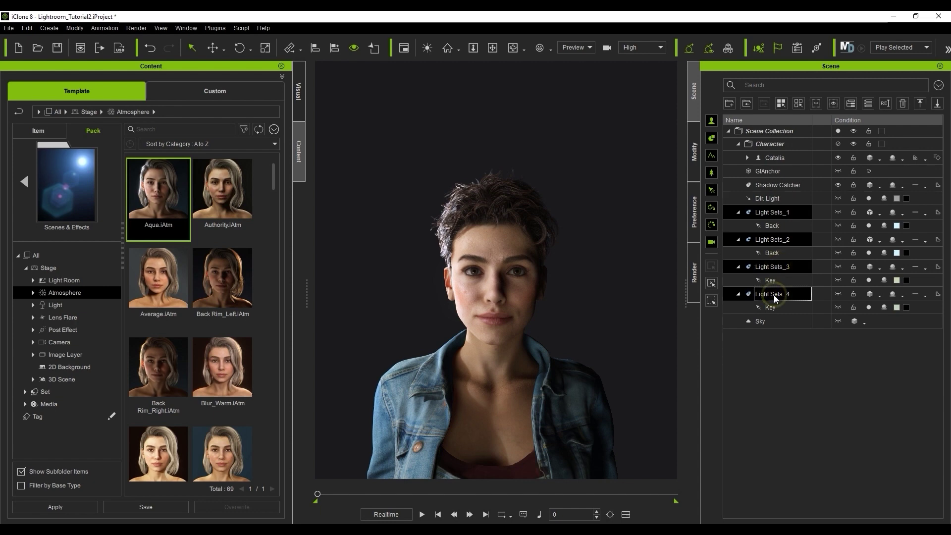
Step: Move the four light sets toward the left shoulder and rotate them around the face
left_click(211, 52)
left_click_drag(538, 200, 503, 272)
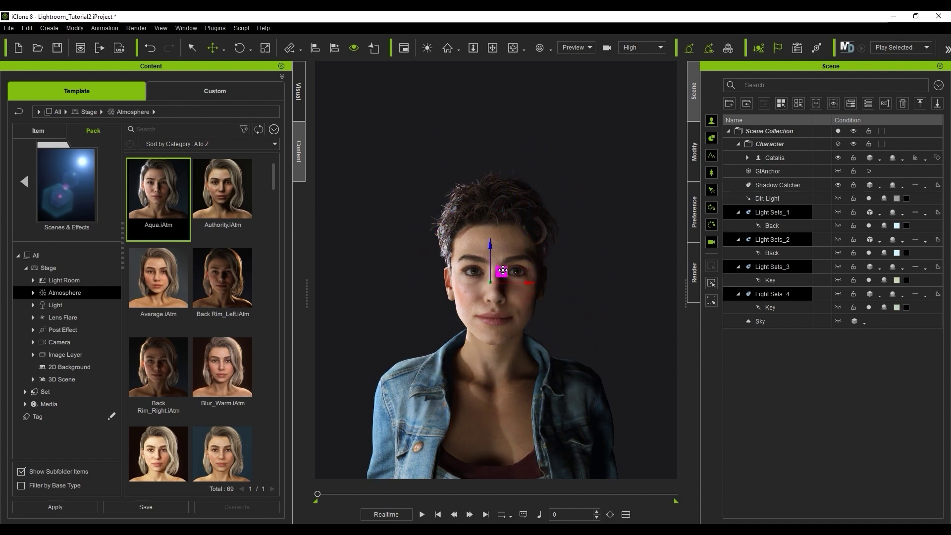
left_click(243, 48)
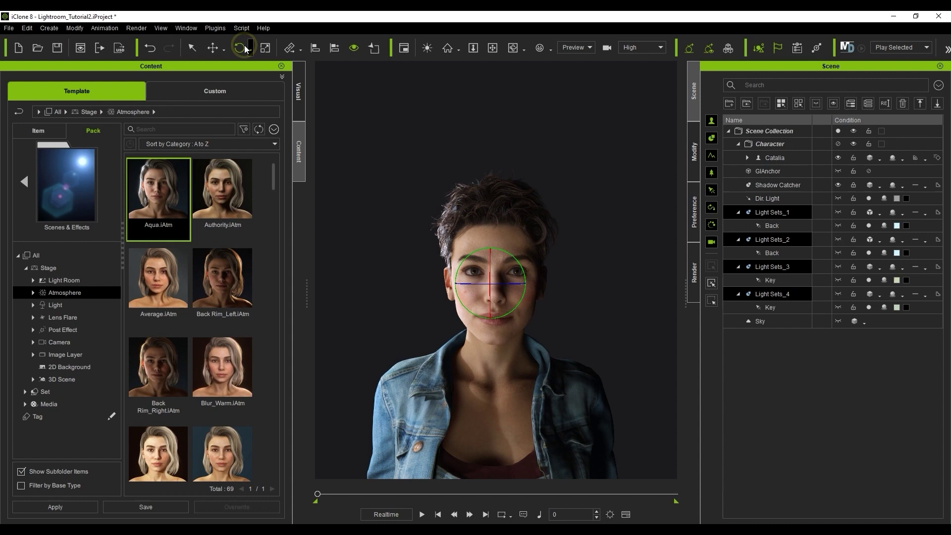
left_click_drag(511, 285, 603, 303)
Step: Apply the Aqua Light Room preset to the scene and add a new camera
left_click(603, 303)
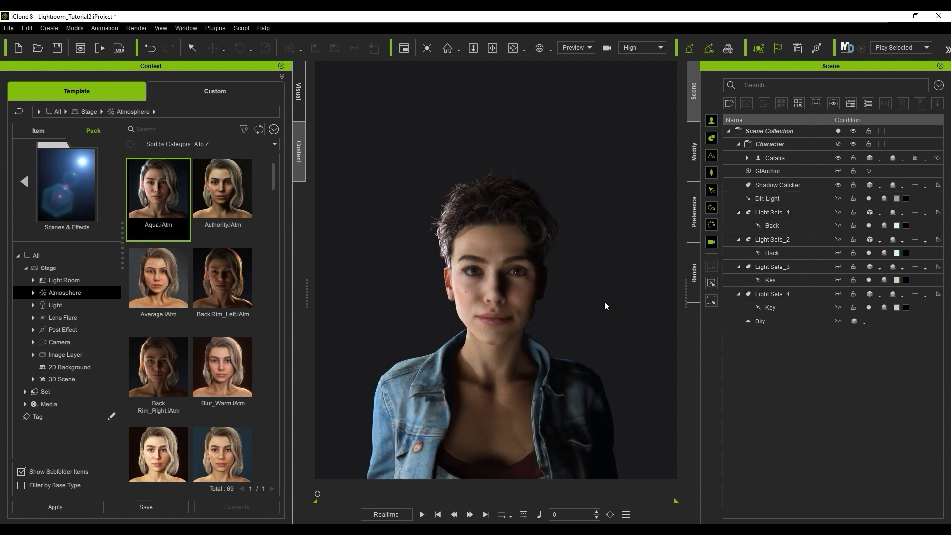
left_click(81, 281)
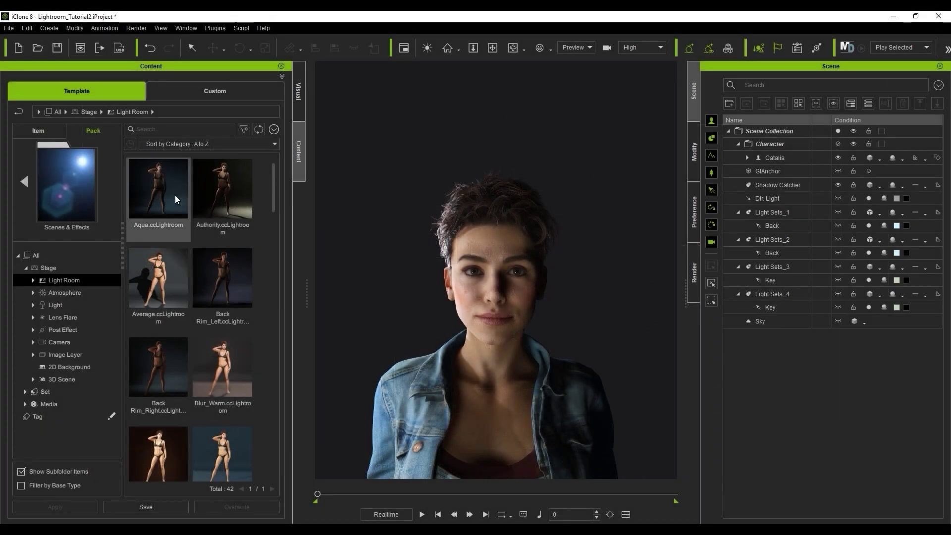
left_click_drag(174, 196, 551, 314)
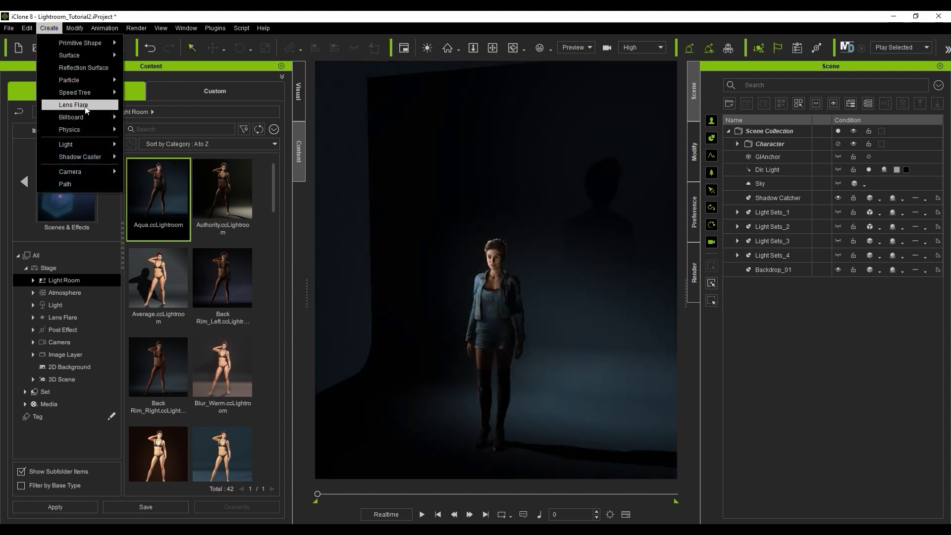
mouse_move(101, 174)
left_click(158, 171)
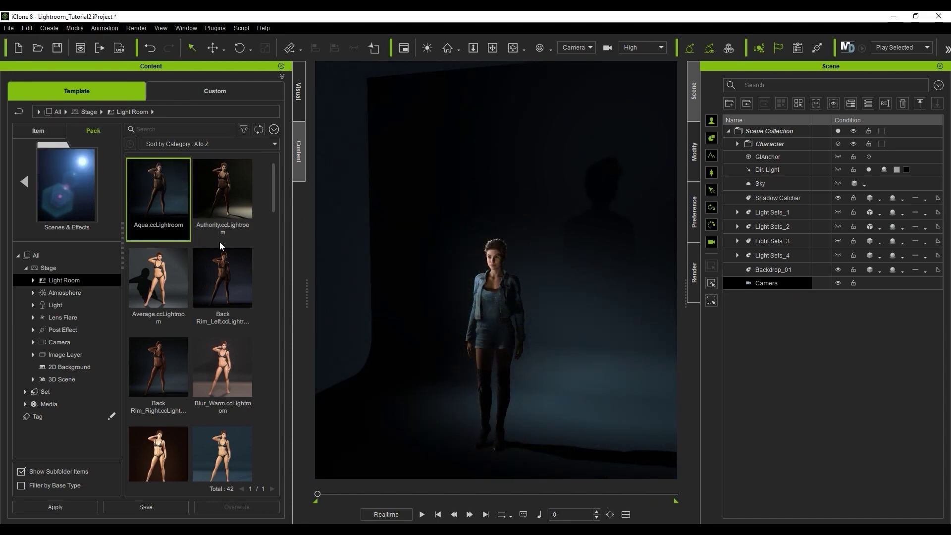
Step: Try Back Rim_Right, reapply Aqua, then frame the camera on Catalia's face
left_click_drag(166, 359, 453, 314)
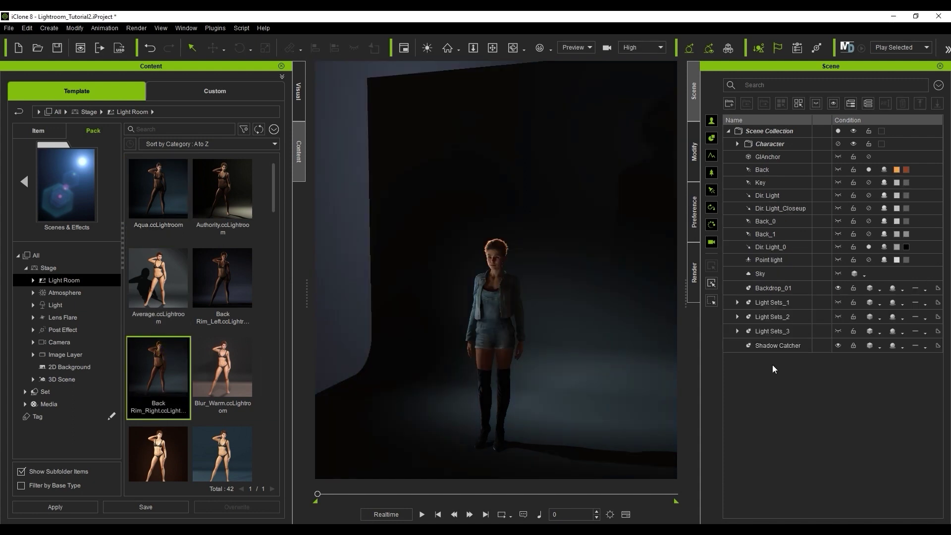
left_click_drag(173, 204, 515, 317)
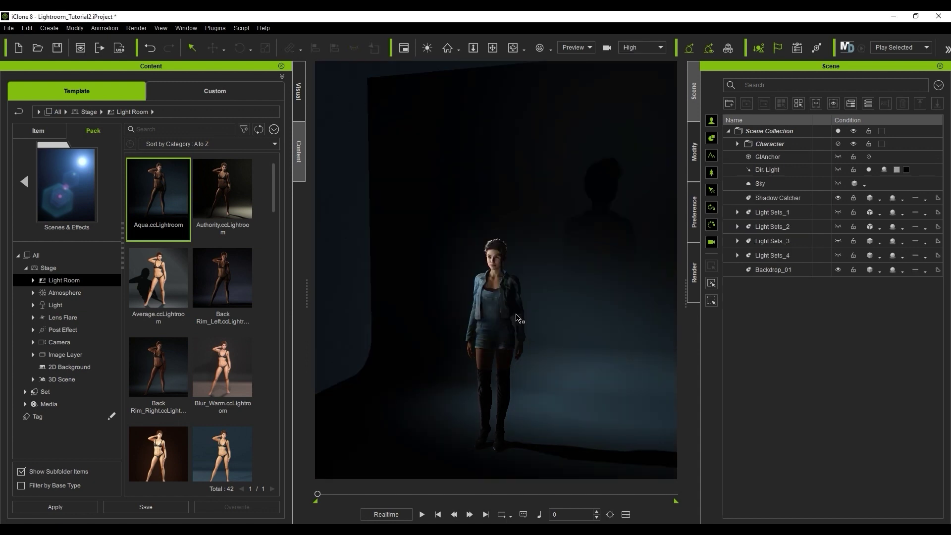
left_click(501, 289)
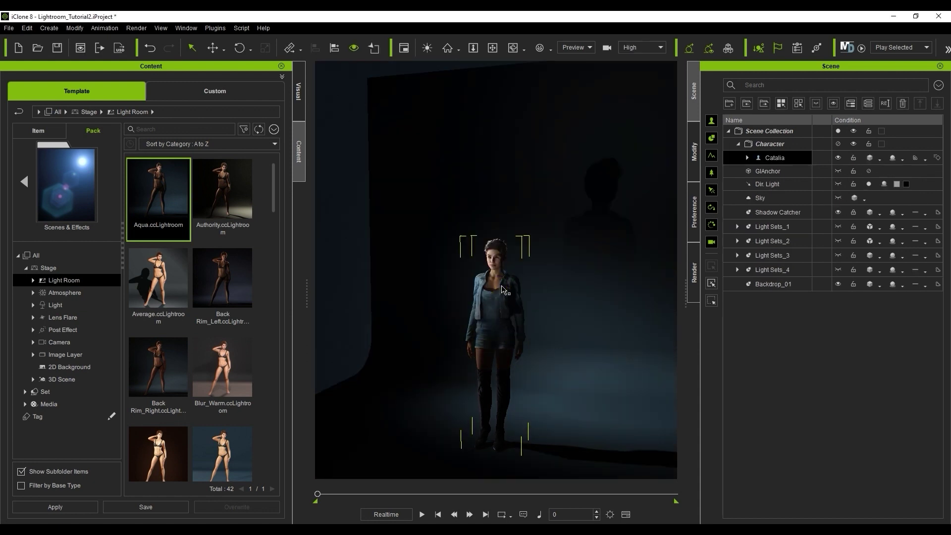
key("z")
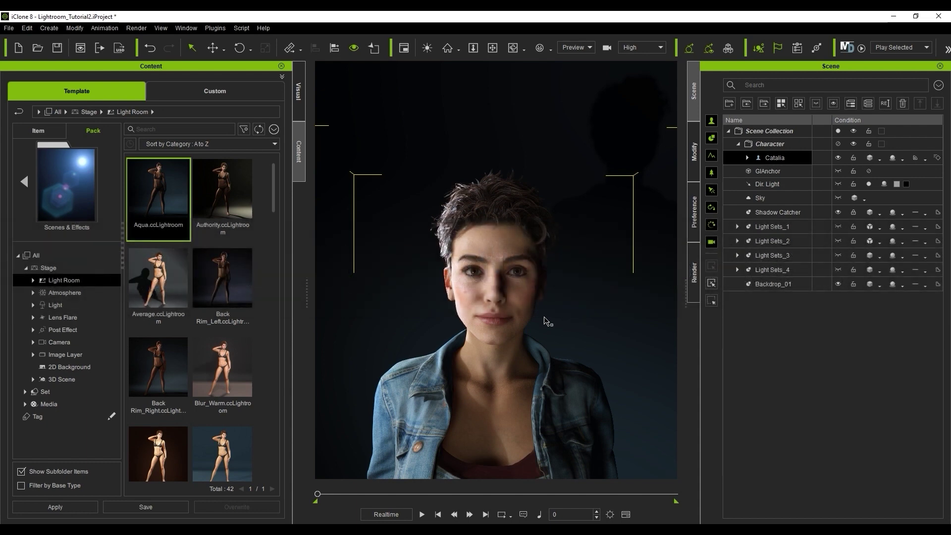
Step: In Edit > Preference, keep the Real-time Render Max Texture Size at 4096x4096
left_click(30, 29)
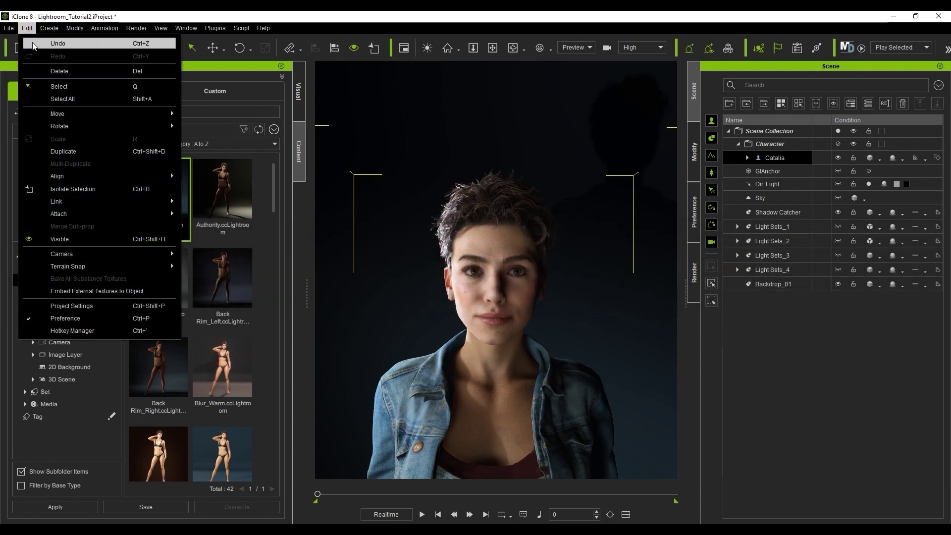
left_click(125, 319)
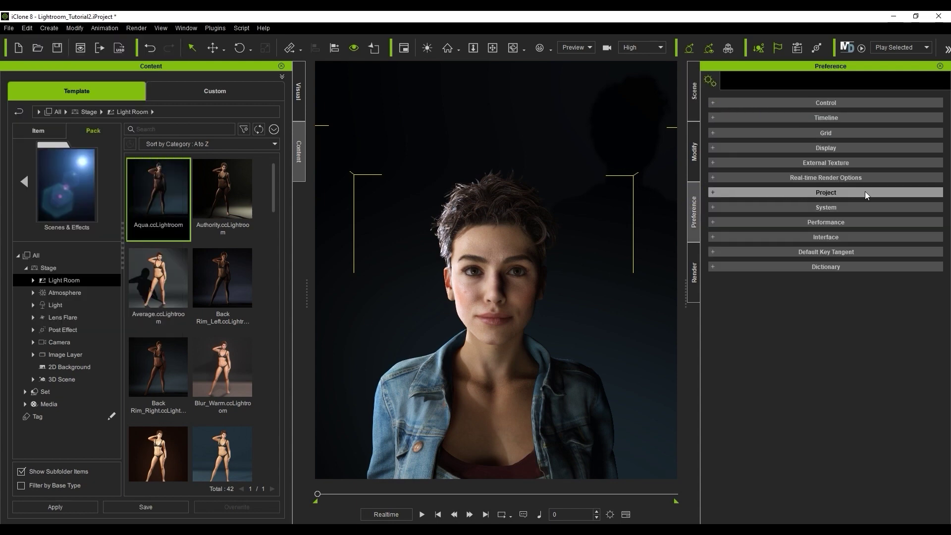
left_click(878, 178)
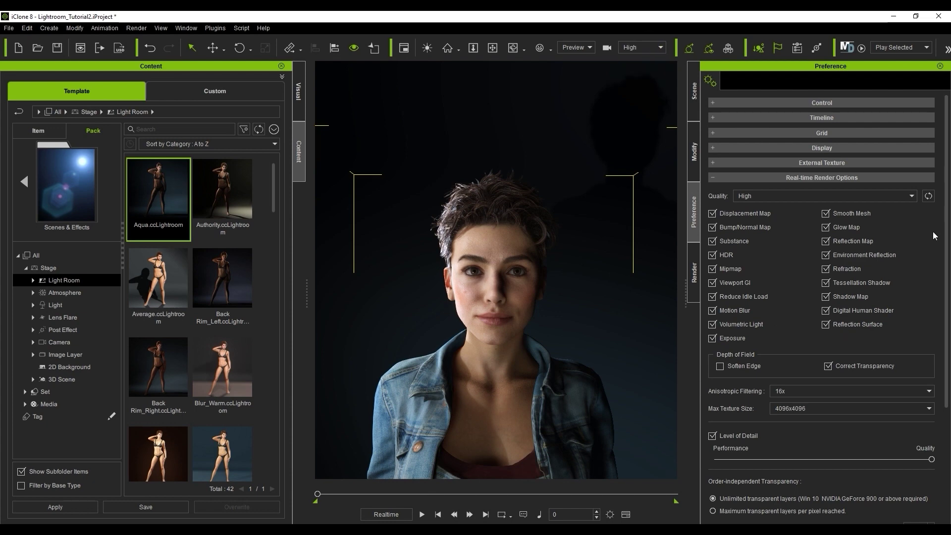
scroll(936, 236, "down", 3)
left_click(859, 297)
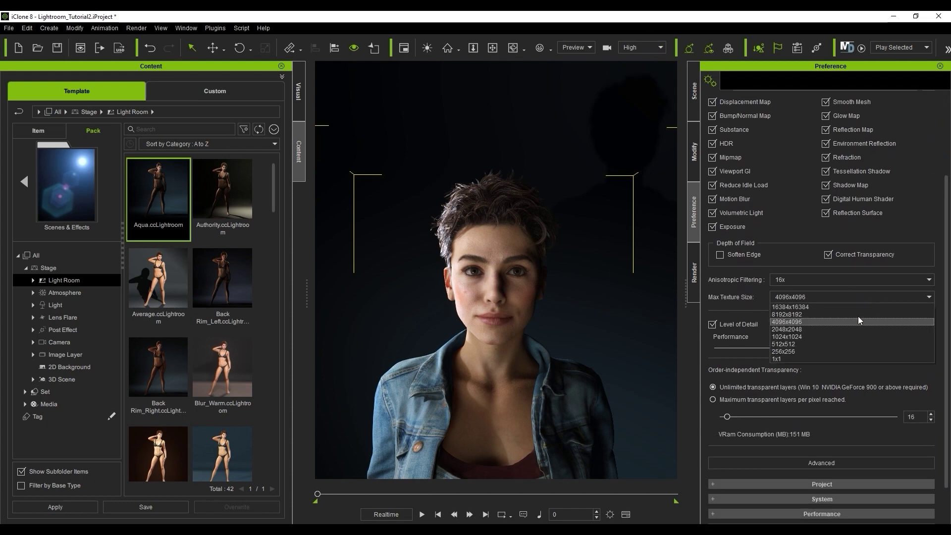
left_click(814, 322)
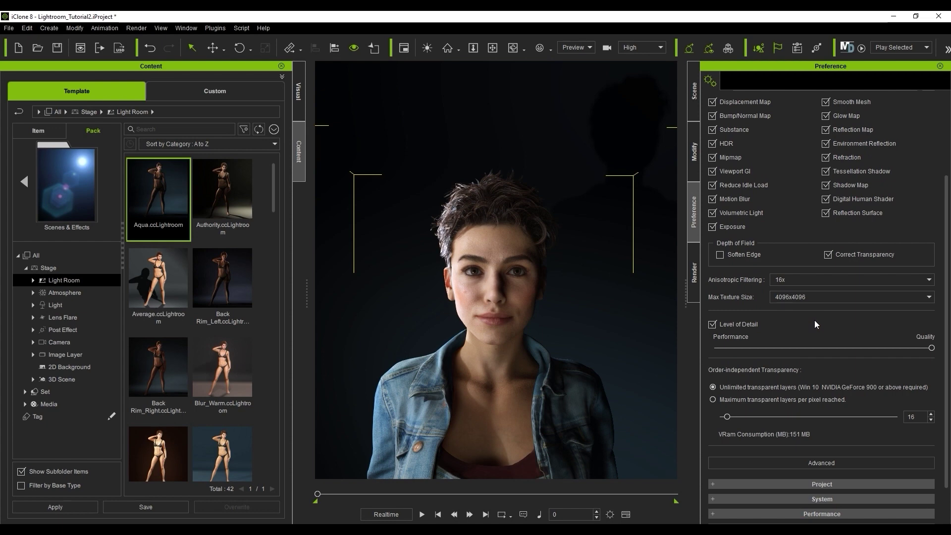
scroll(584, 363, "up", 5)
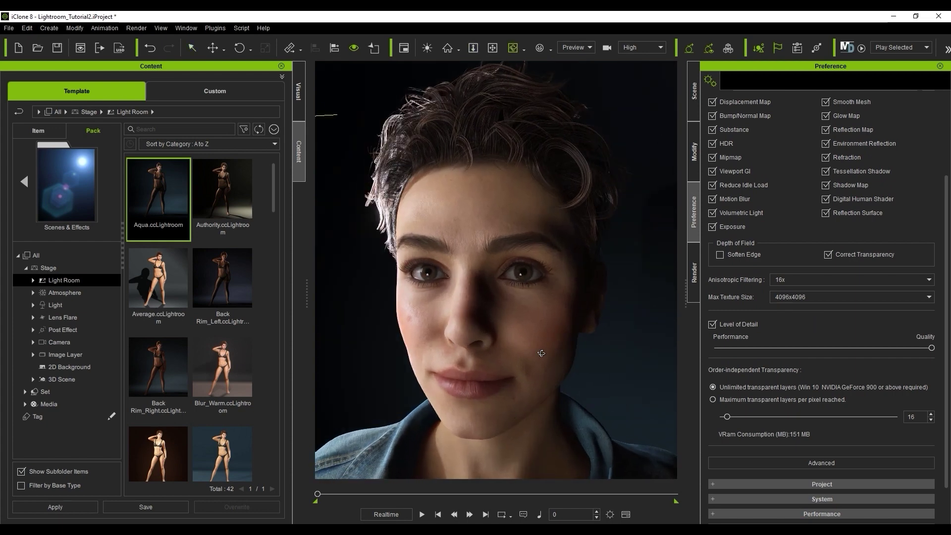
mouse_move(584, 364)
right_mouse_down()
mouse_move(426, 347)
mouse_move(570, 358)
right_mouse_up()
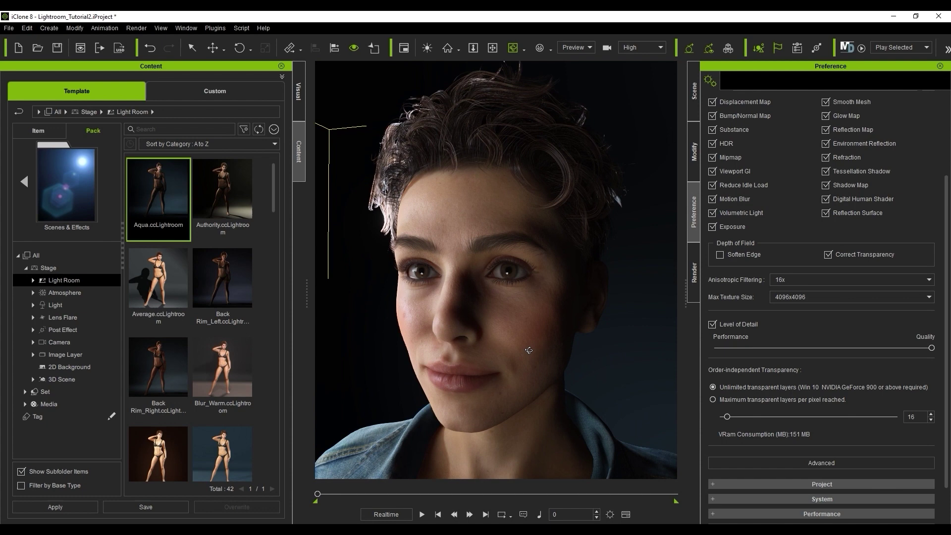
scroll(599, 360, "down", 4)
scroll(600, 360, "down", 2)
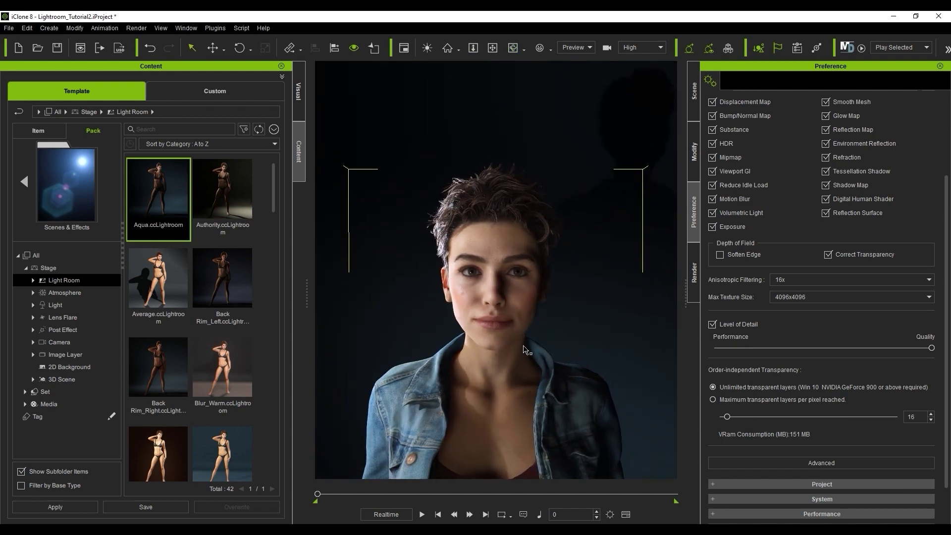
Step: Send the character to Character Creator and activate the skin editor in the Material tab
left_click(694, 151)
left_click(865, 118)
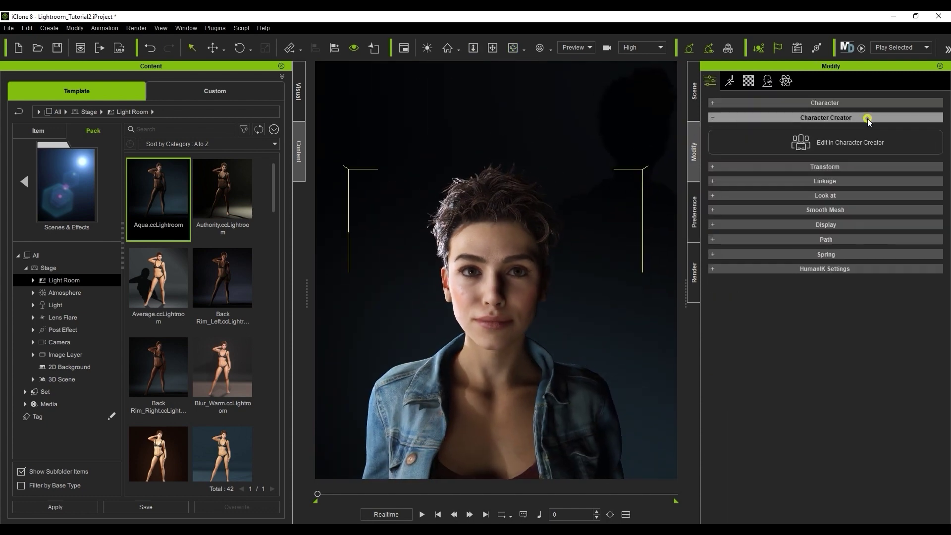
left_click(880, 150)
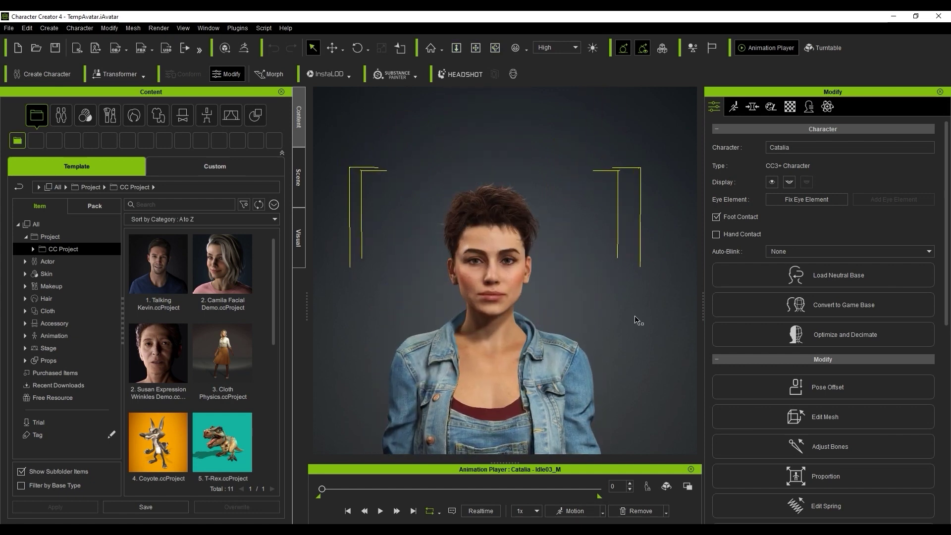
left_click(770, 108)
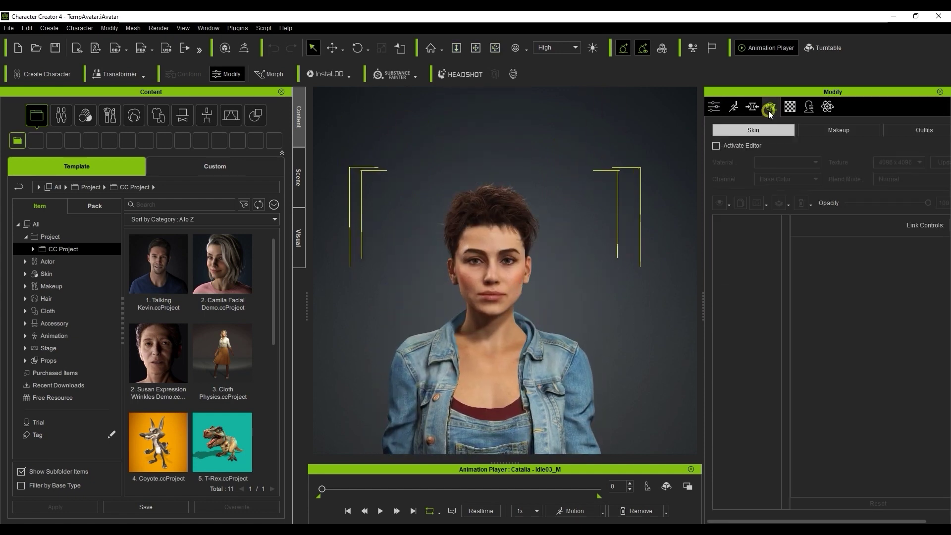
left_click(741, 147)
left_click(407, 294)
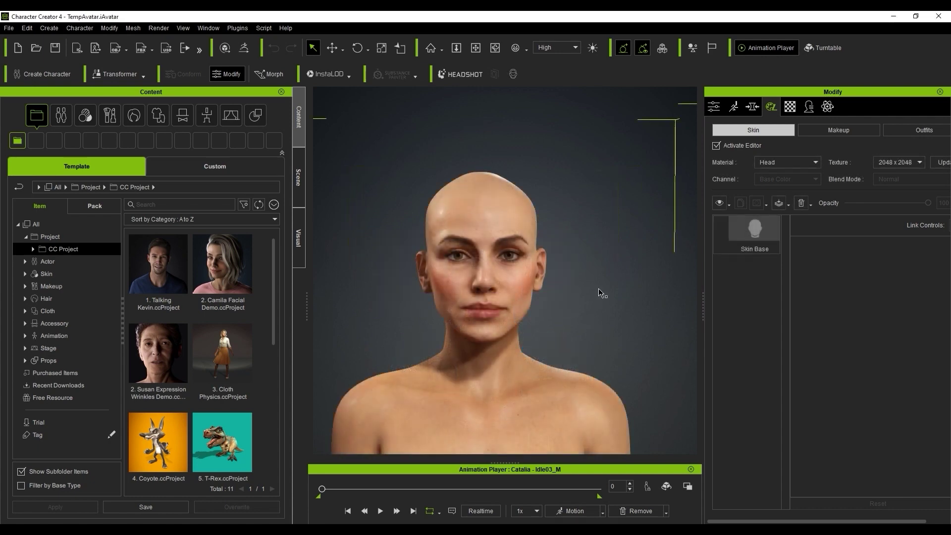
Step: Set the head texture to 4096 x 4096, bake it, and send the character back to iClone
right_click_drag(573, 303, 492, 269)
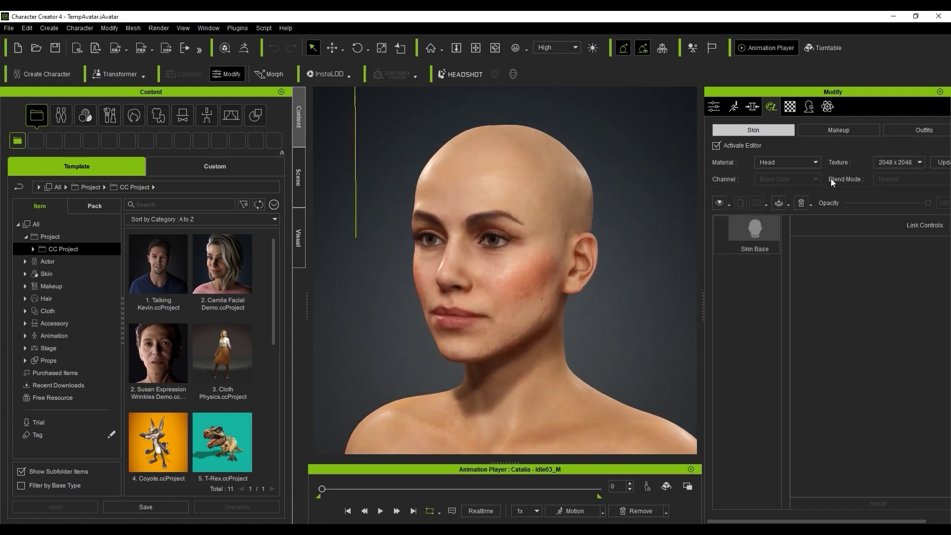
left_click_drag(702, 295, 675, 295)
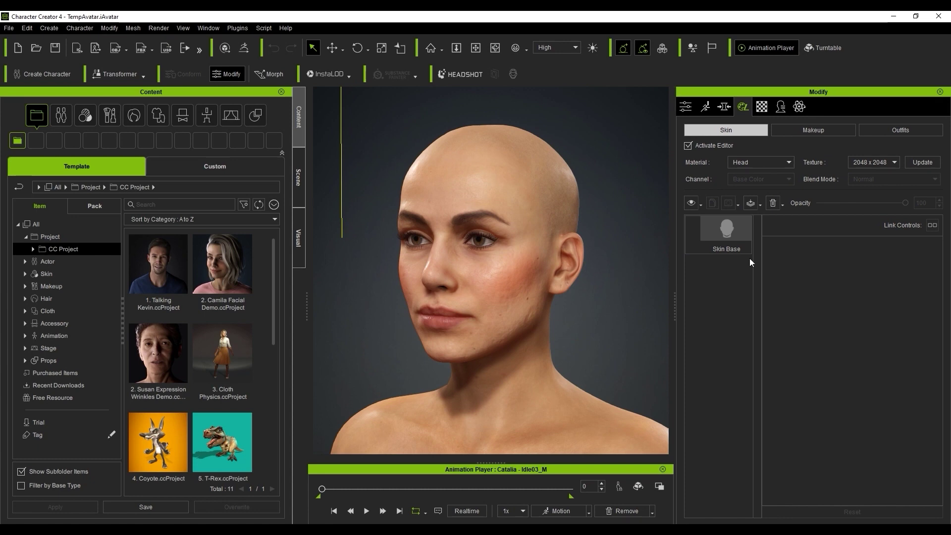
left_click(789, 162)
left_click(894, 162)
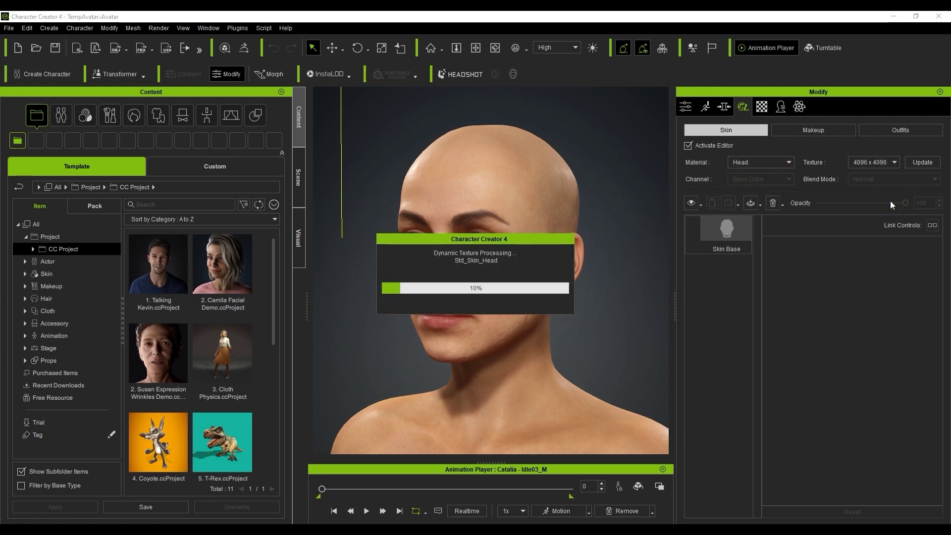
left_click(934, 165)
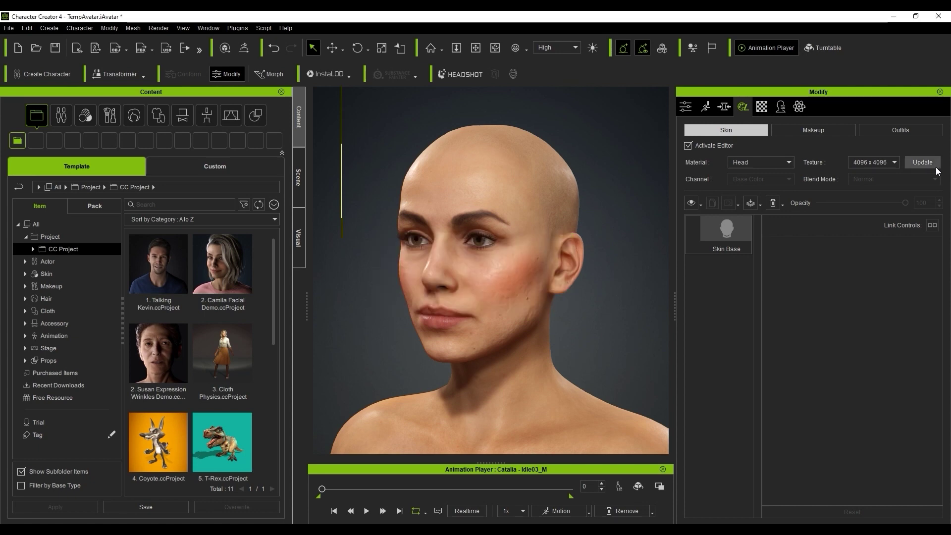
left_click(689, 145)
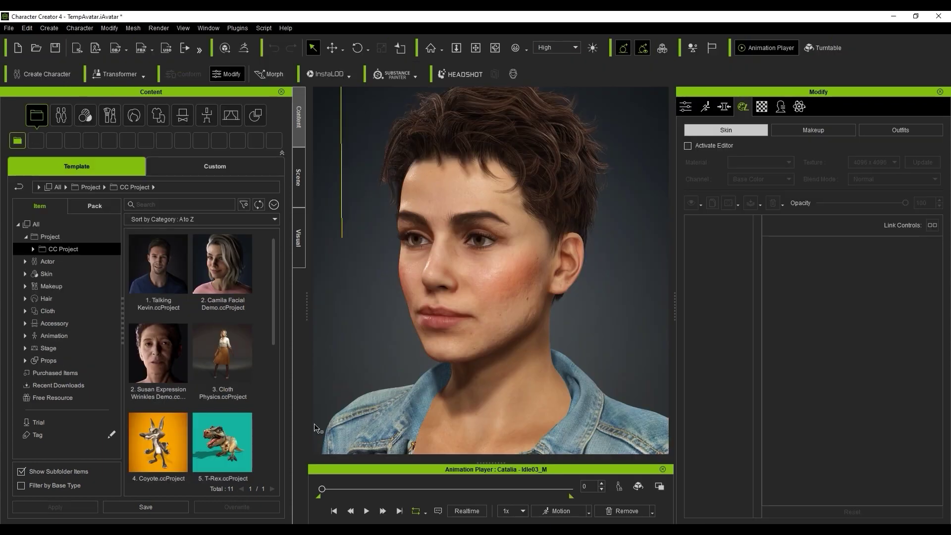
left_click(80, 50)
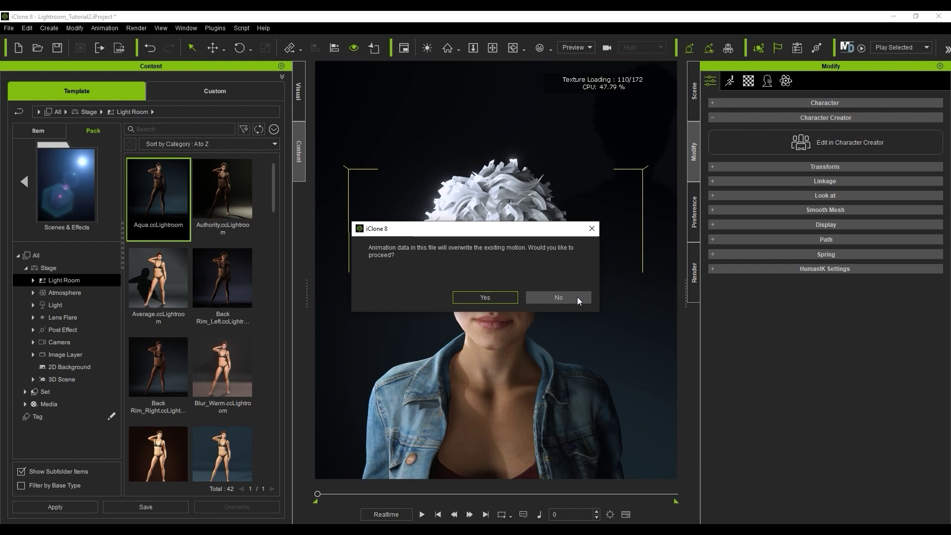
Step: Answer No so the scene's existing motion is kept for the updated character
left_click(577, 298)
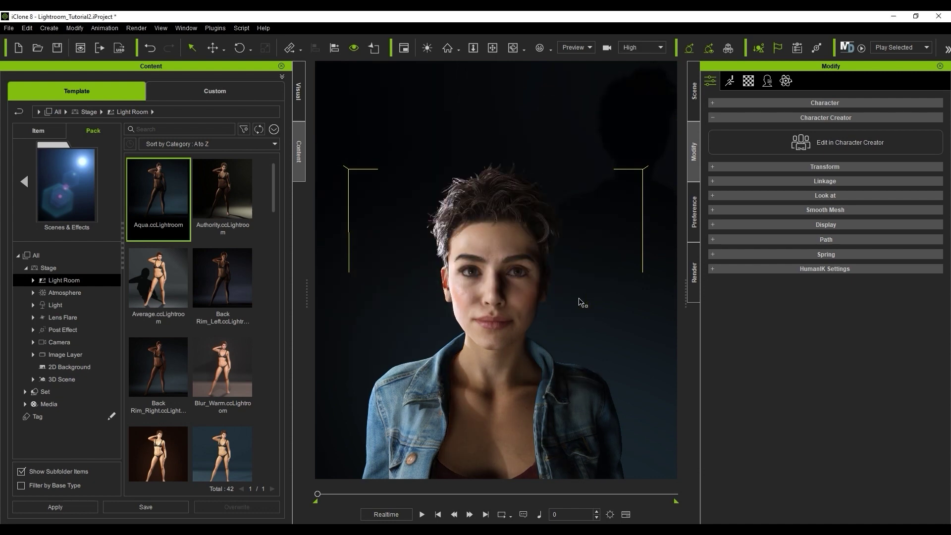
Step: Toggle Smooth Mesh off and on, then set Real Time/Preview and Final Render levels to 2
scroll(573, 338, "up", 5)
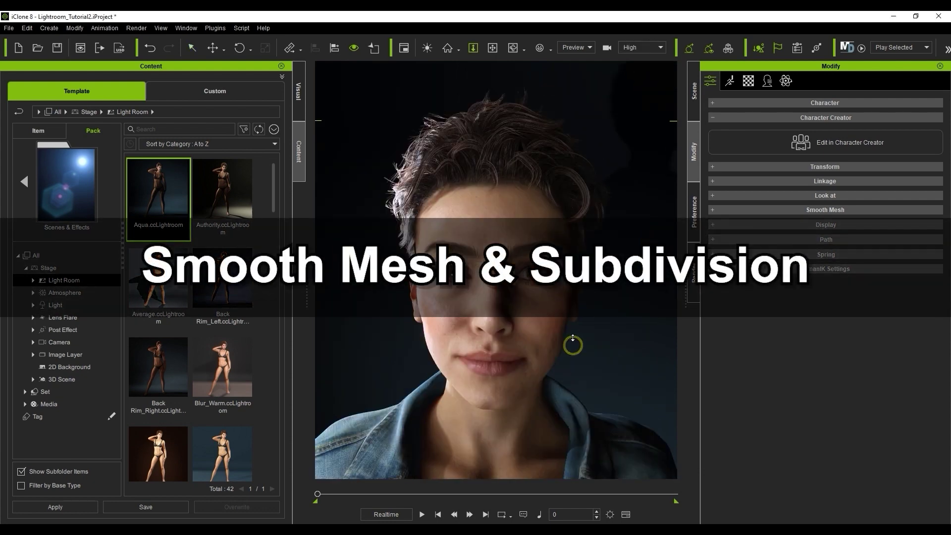
right_click_drag(572, 338, 657, 345)
scroll(614, 367, "down", 5)
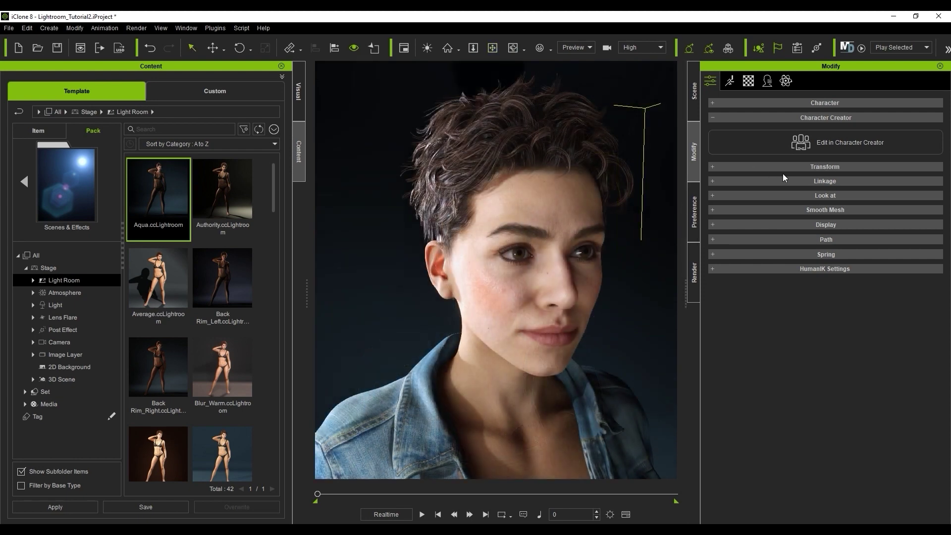
left_click(867, 210)
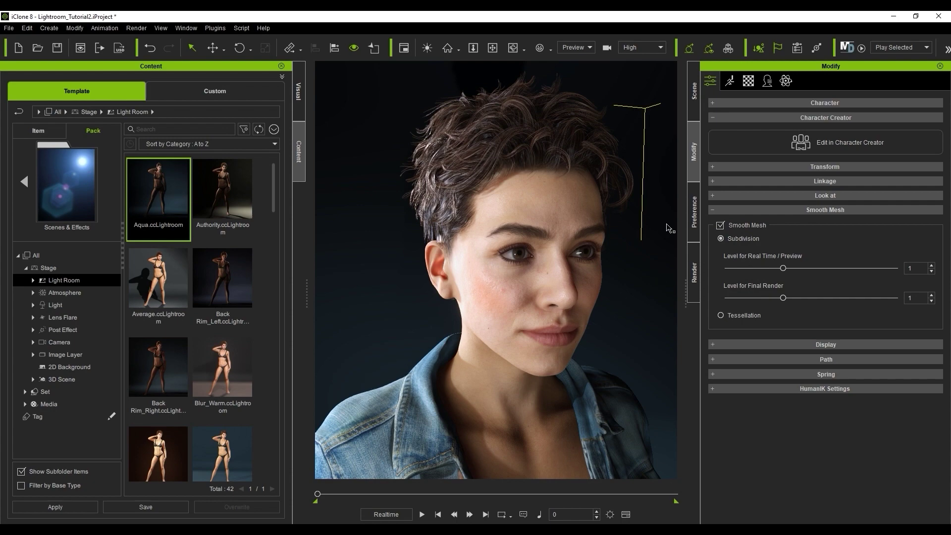
left_click(720, 226)
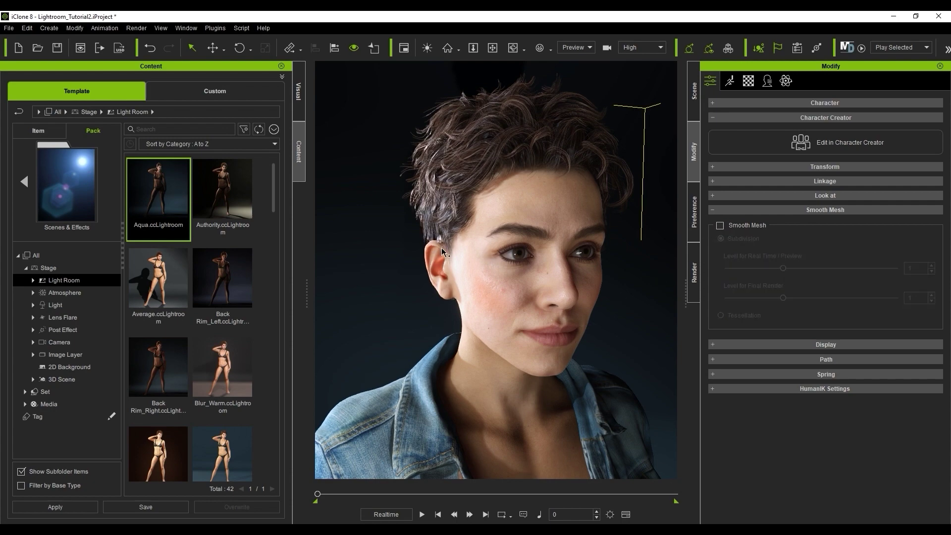
left_click_drag(441, 248, 468, 261, "alt")
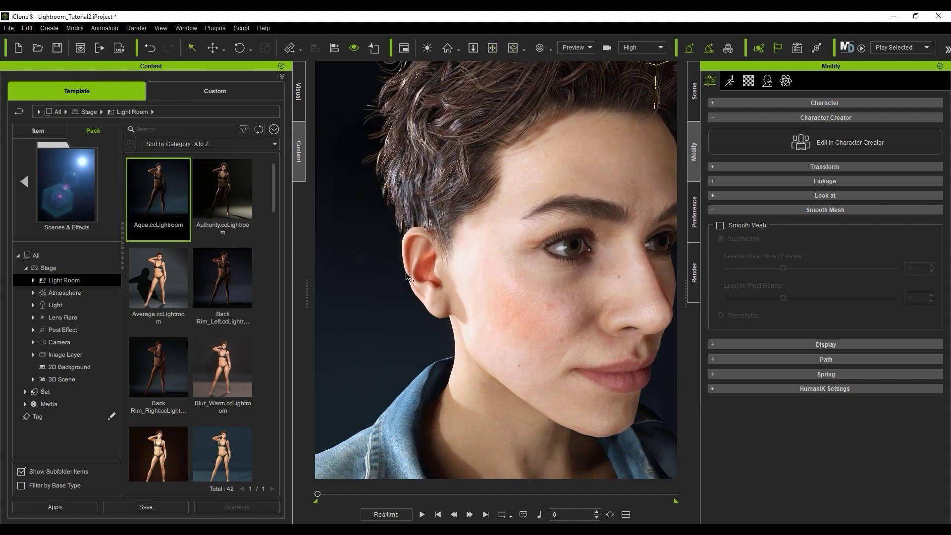
left_click(745, 228)
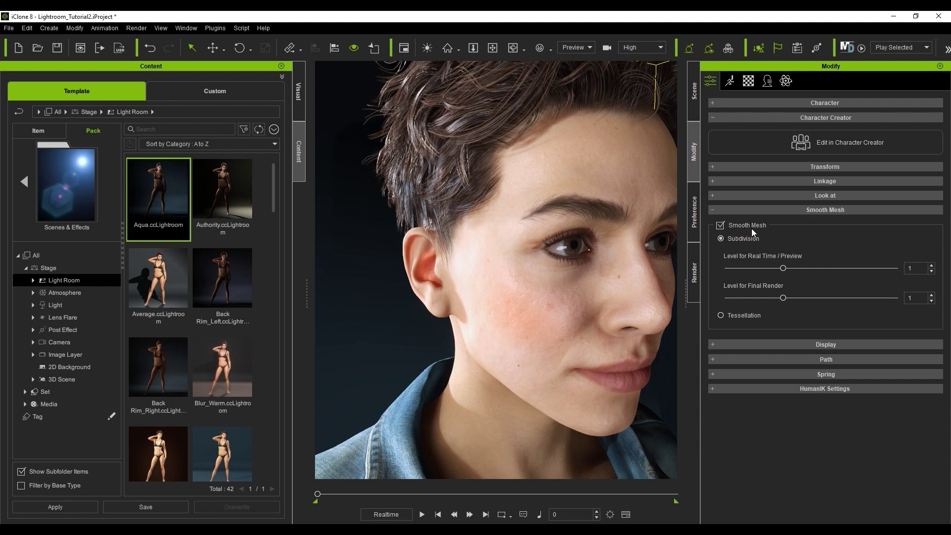
left_click(825, 269)
left_click(837, 299)
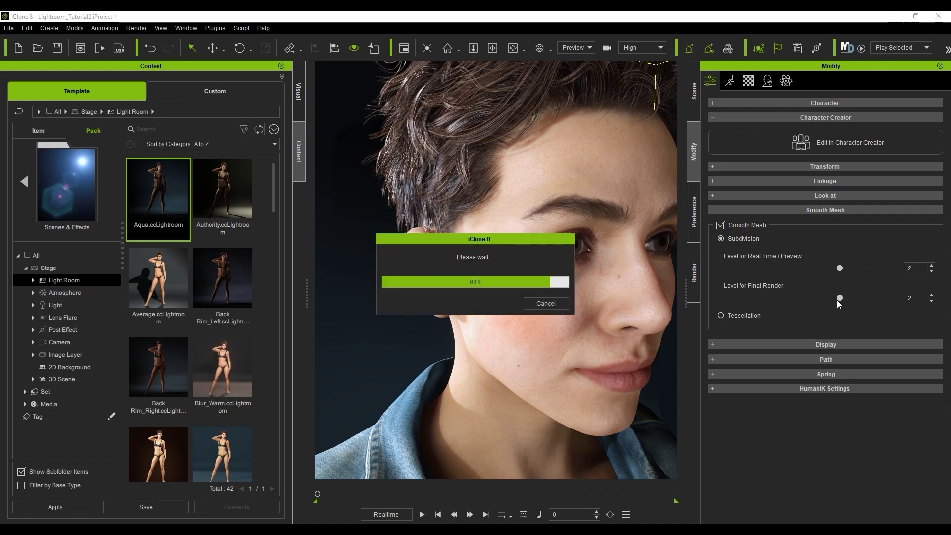
right_click_drag(487, 328, 445, 263)
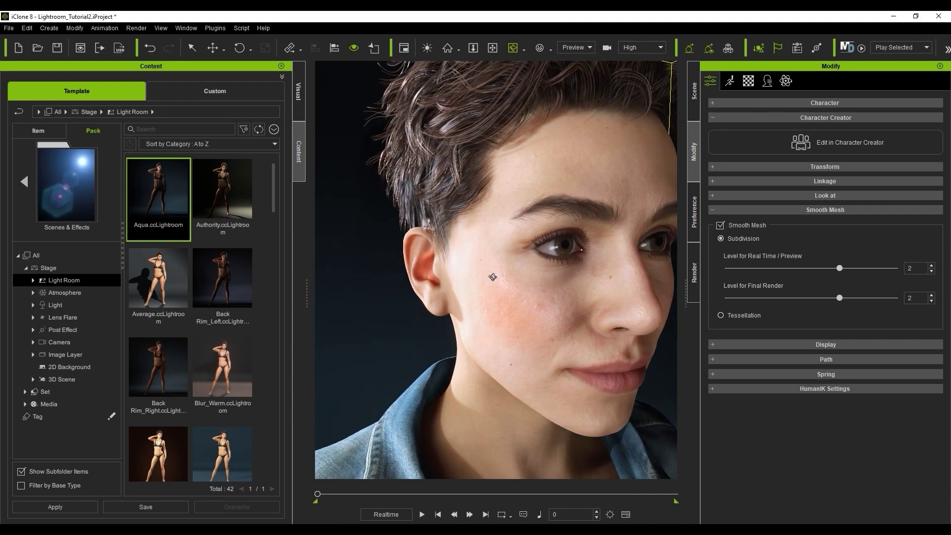
scroll(501, 268, "down", 5)
Step: Orbit front-on and zoom in to a tight close-up of the character's face
right_click_drag(509, 340, 449, 337)
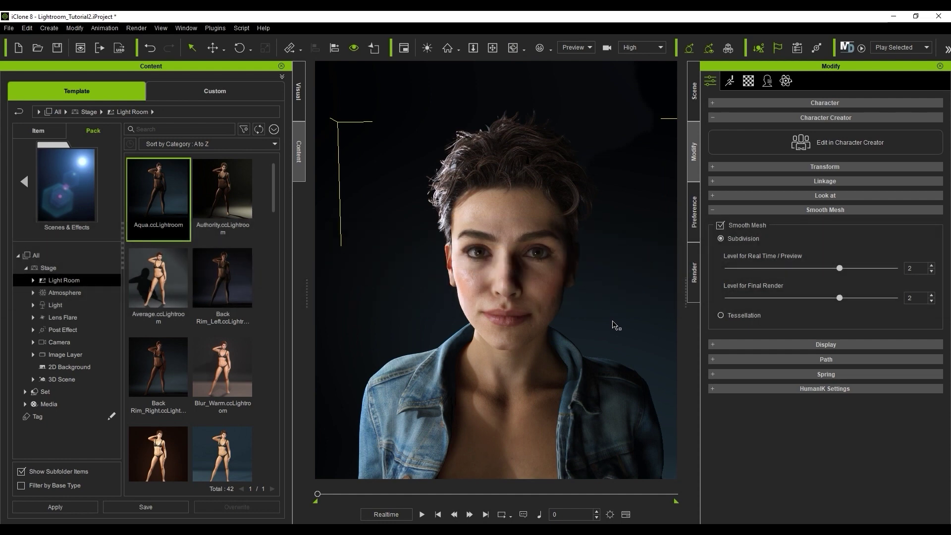
scroll(615, 326, "down", 10)
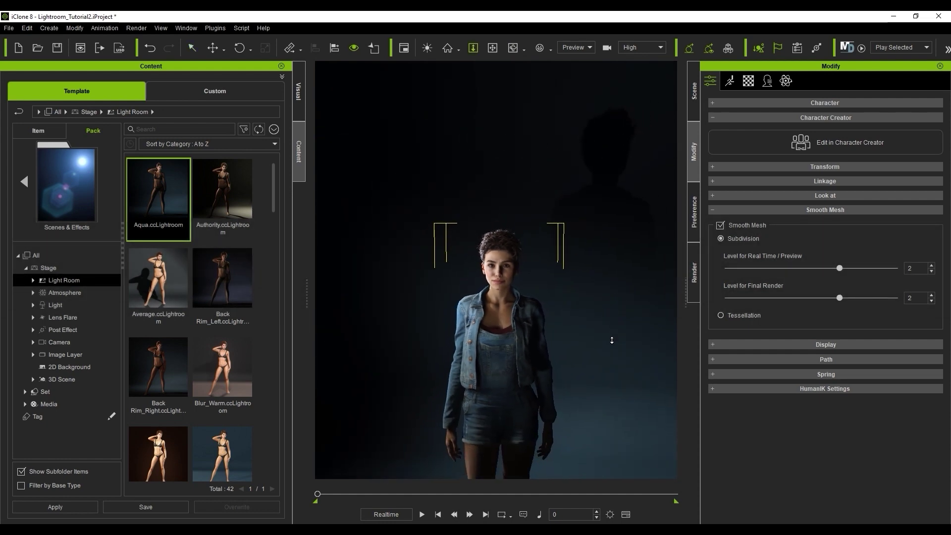
scroll(607, 297, "up", 10)
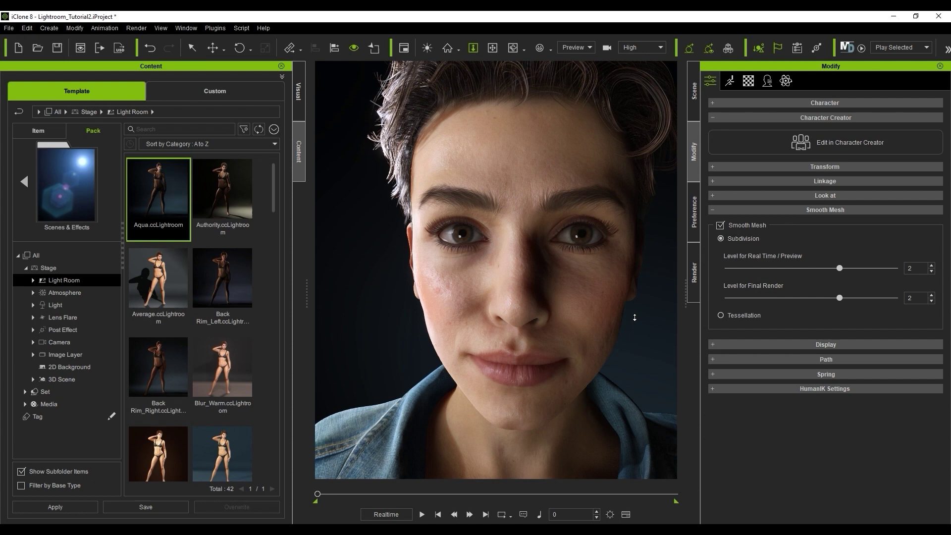
Step: Narrow the camera's angle of view to 20° (102.08 mm), then dolly out and orbit to frame her head and shoulders
left_click(608, 49)
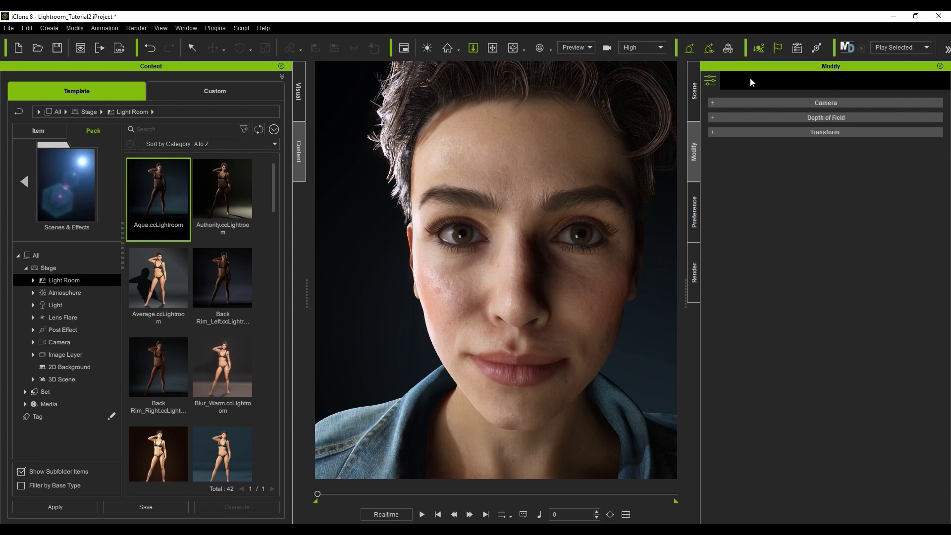
left_click(820, 103)
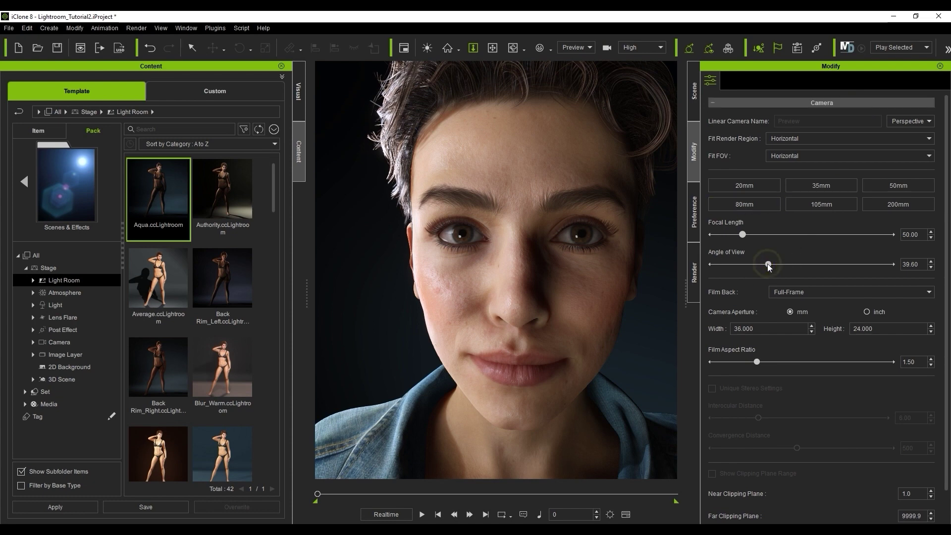
left_click_drag(768, 265, 740, 261)
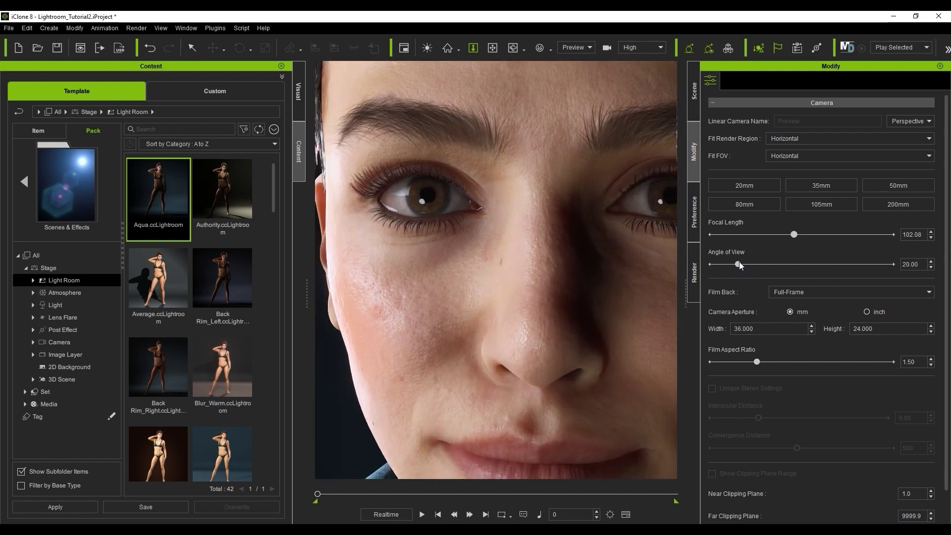
scroll(640, 251, "down", 5)
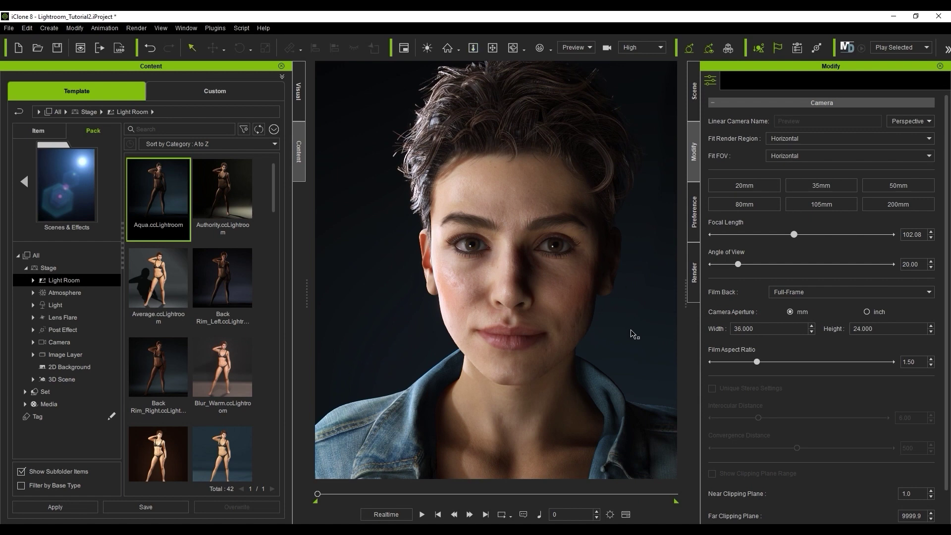
mouse_move(634, 334)
right_mouse_down()
mouse_move(575, 350)
mouse_move(493, 327)
mouse_move(638, 325)
right_mouse_up()
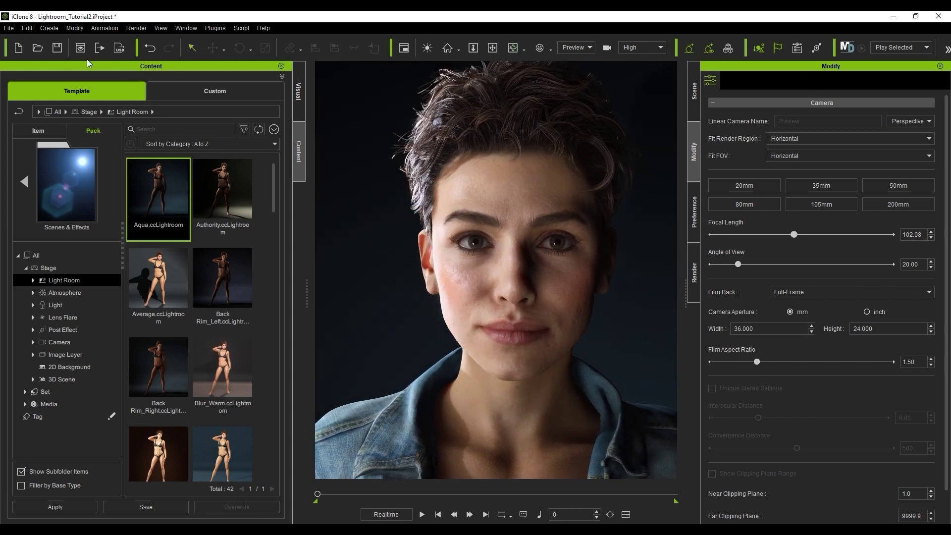
Step: Add a new Linear Camera to the scene
left_click(49, 28)
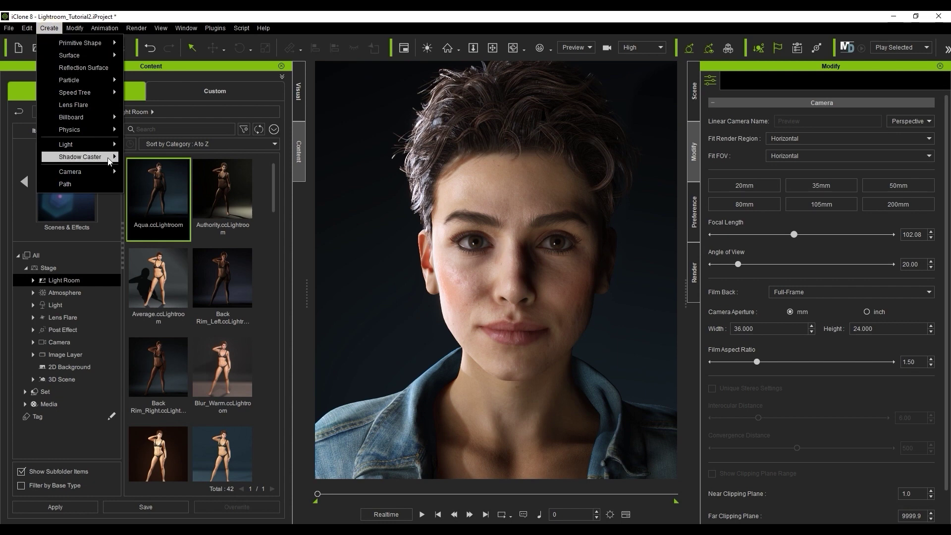
mouse_move(99, 172)
left_click(187, 172)
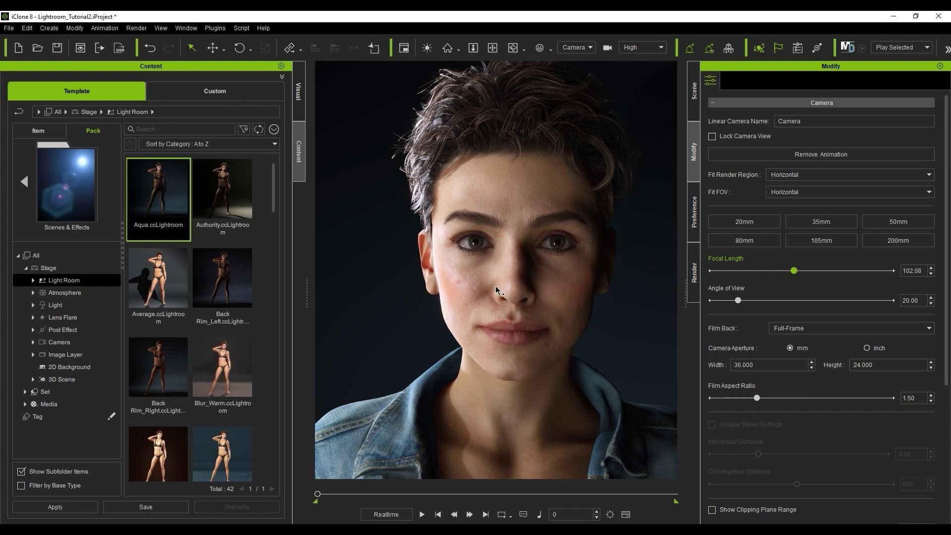
Step: Activate depth of field focused on her face (distance 125) with near transition region 330
scroll(771, 222, "down", 5)
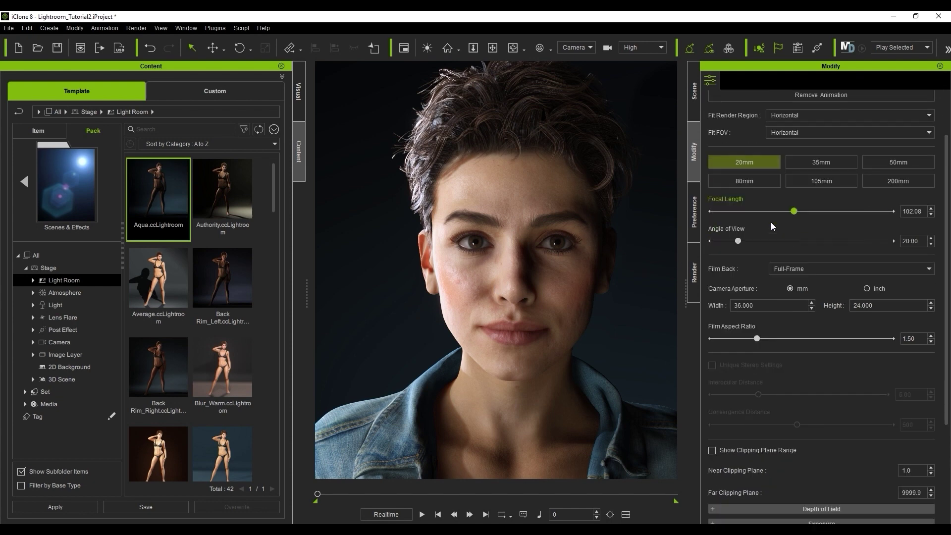
left_click(821, 366)
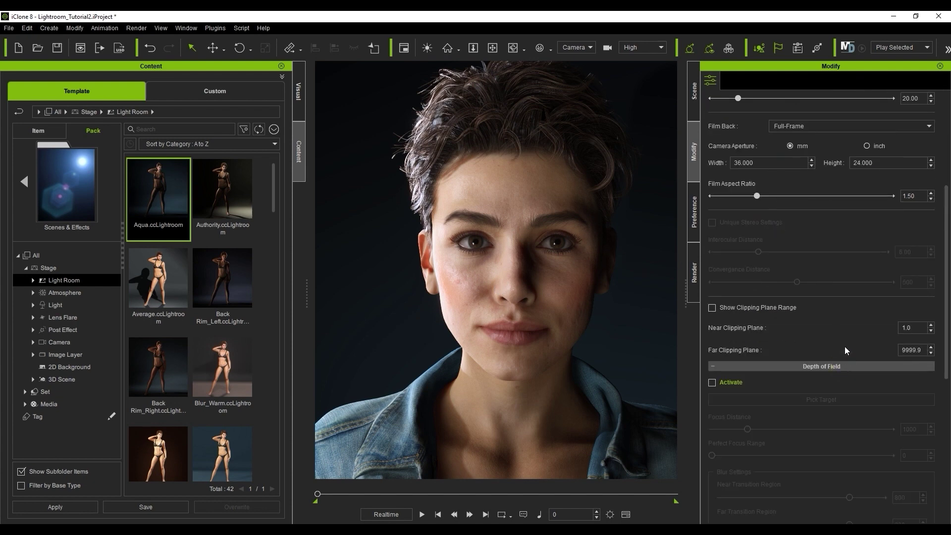
scroll(831, 315, "down", 5)
left_click(730, 176)
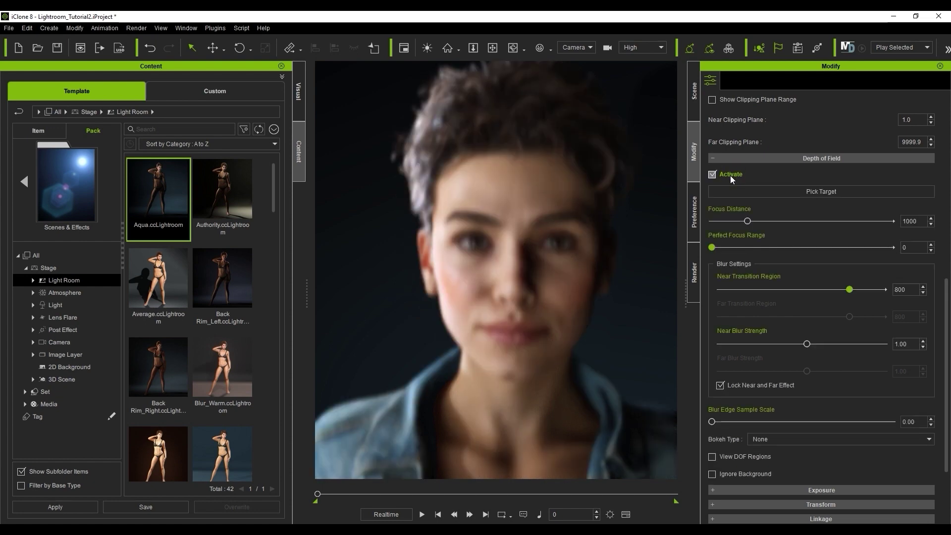
left_click(847, 191)
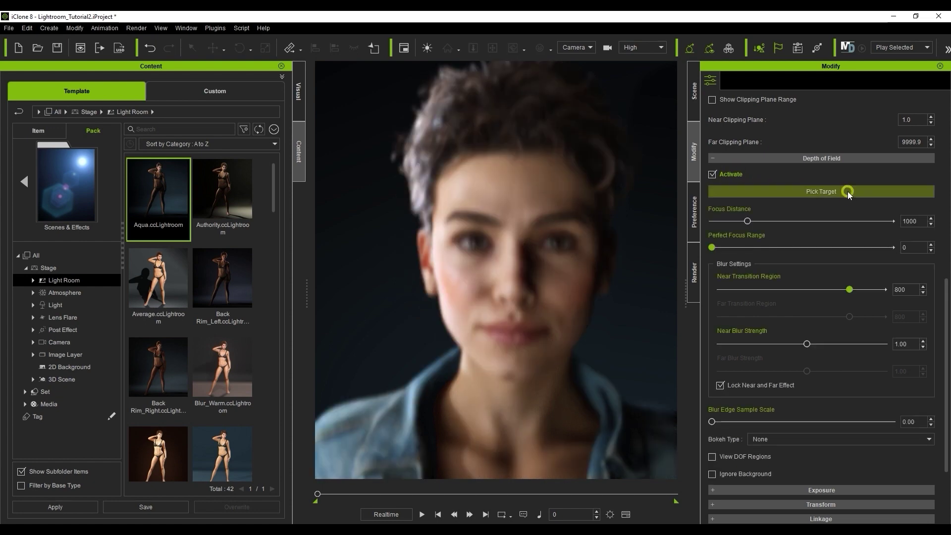
left_click(517, 280)
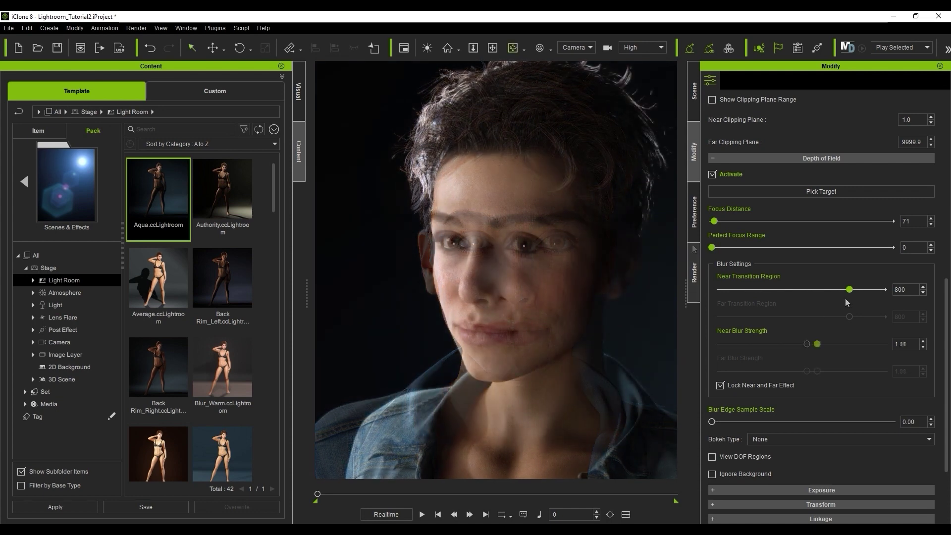
left_click_drag(850, 289, 747, 292)
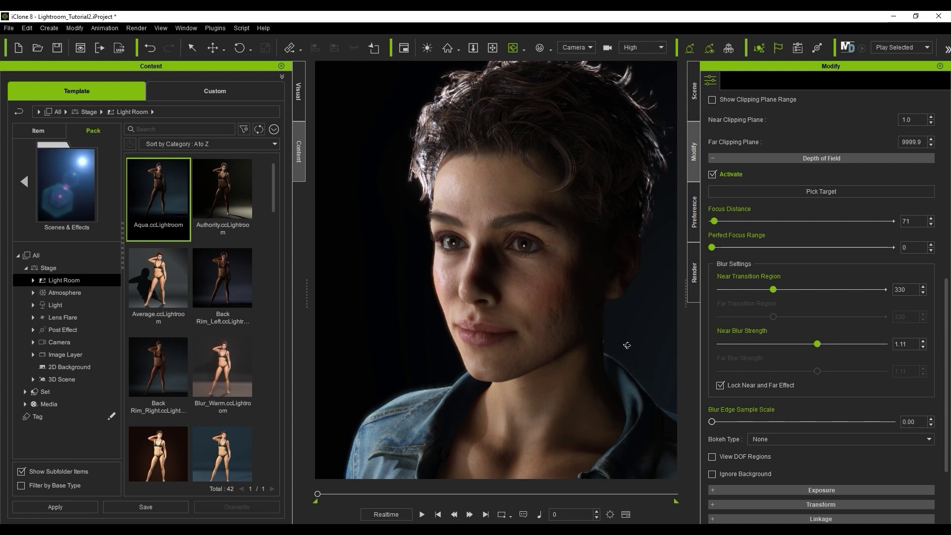
Step: Orbit the camera to a frontal view and refocus depth of field on her face
right_click_drag(604, 369, 698, 366)
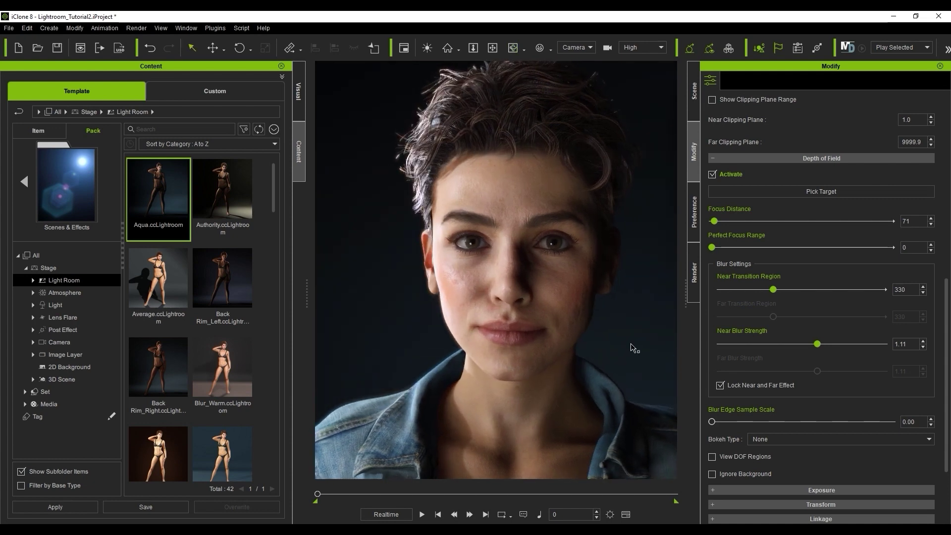
scroll(629, 344, "down", 6)
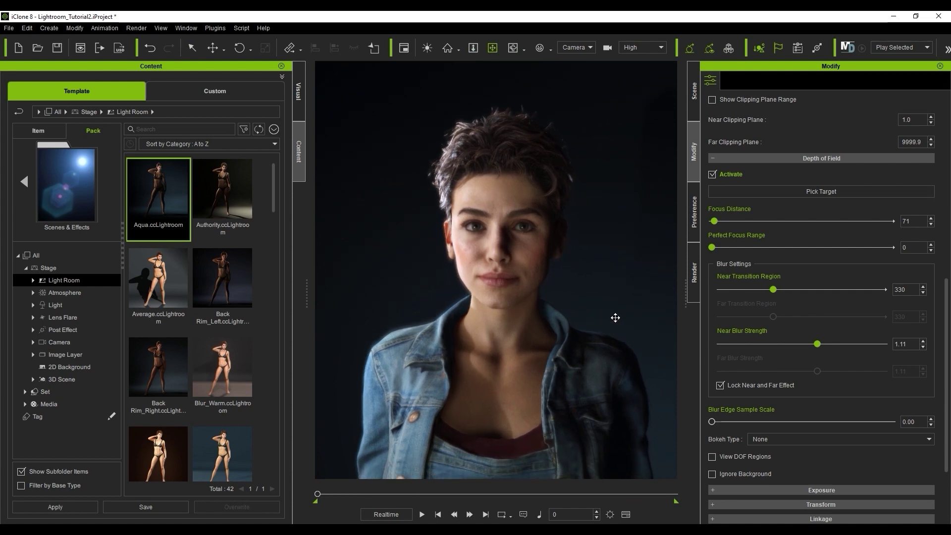
left_click(790, 192)
left_click(503, 267)
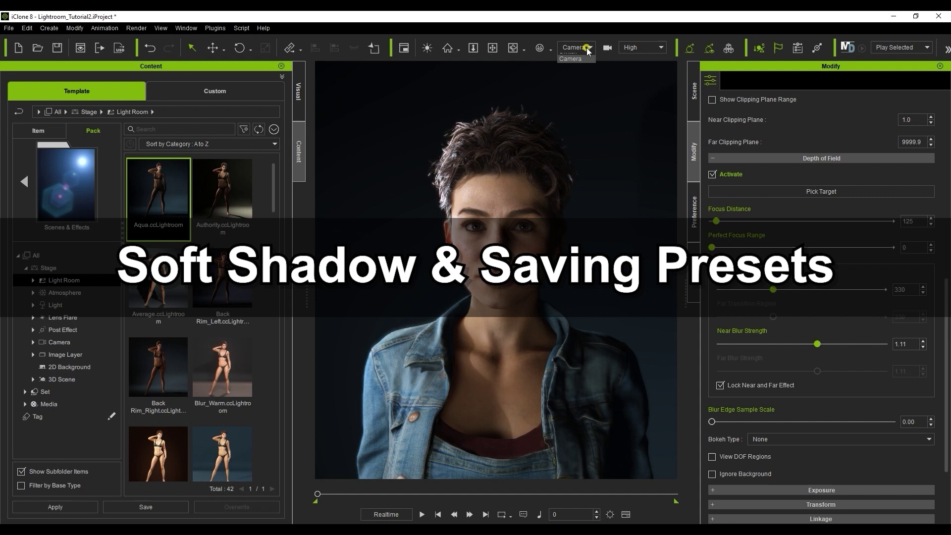
Step: Switch the viewport back to the Preview camera and zoom in on her face
left_click(587, 58)
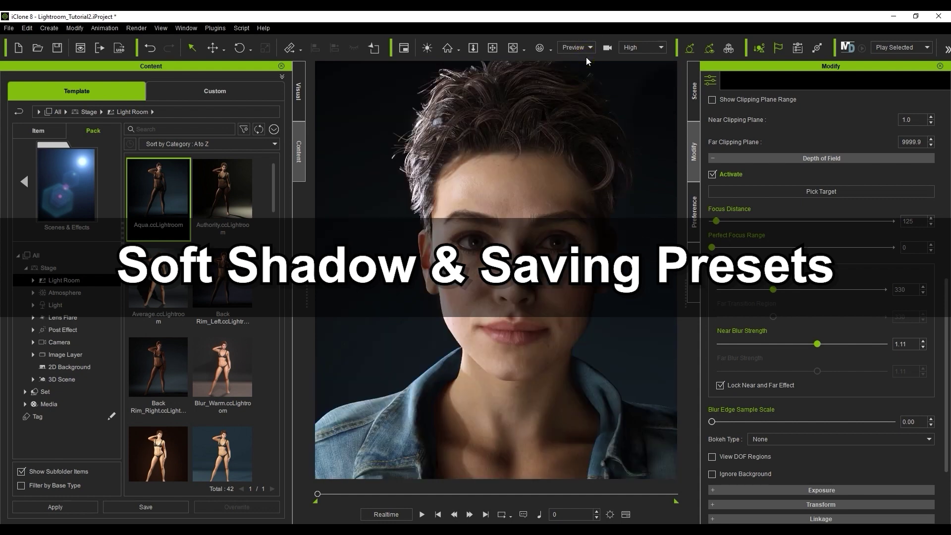
left_click(473, 47)
left_click_drag(543, 213, 511, 208)
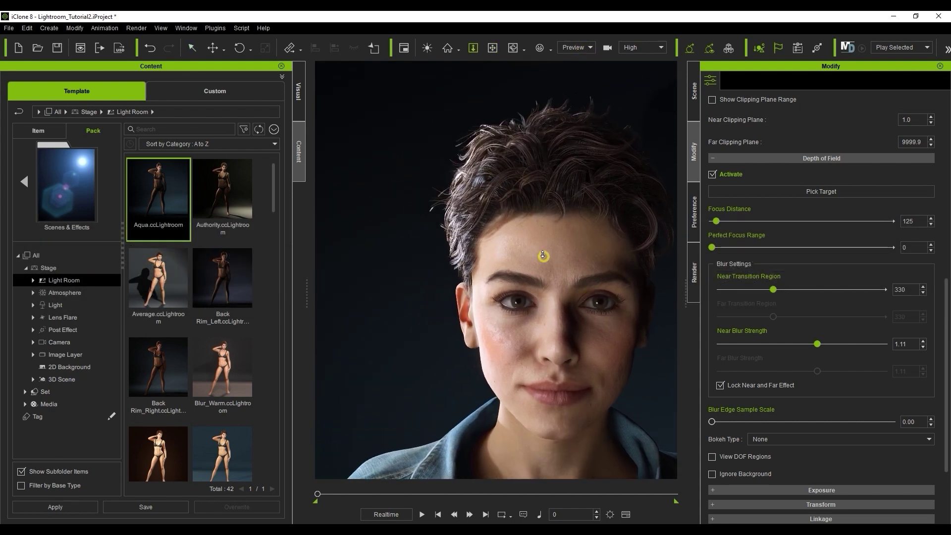
key("q")
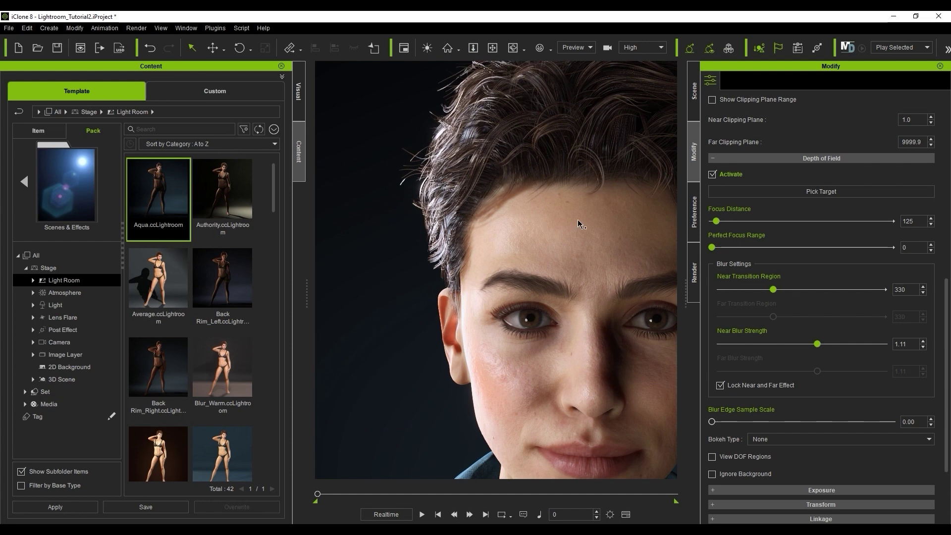
Step: Expand Light Sets_1 to _4 in the Scene list and toggle each light off and on to compare
left_click(695, 102)
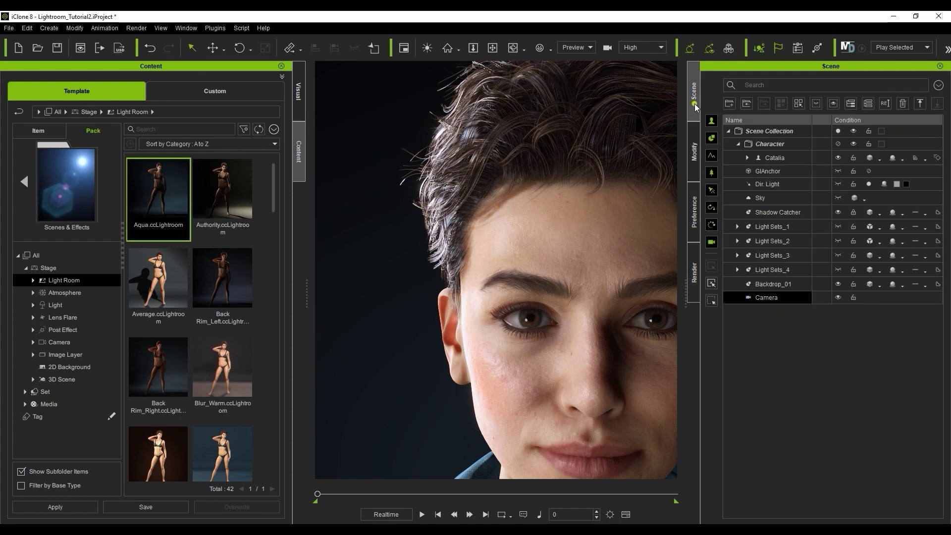
left_click(737, 226)
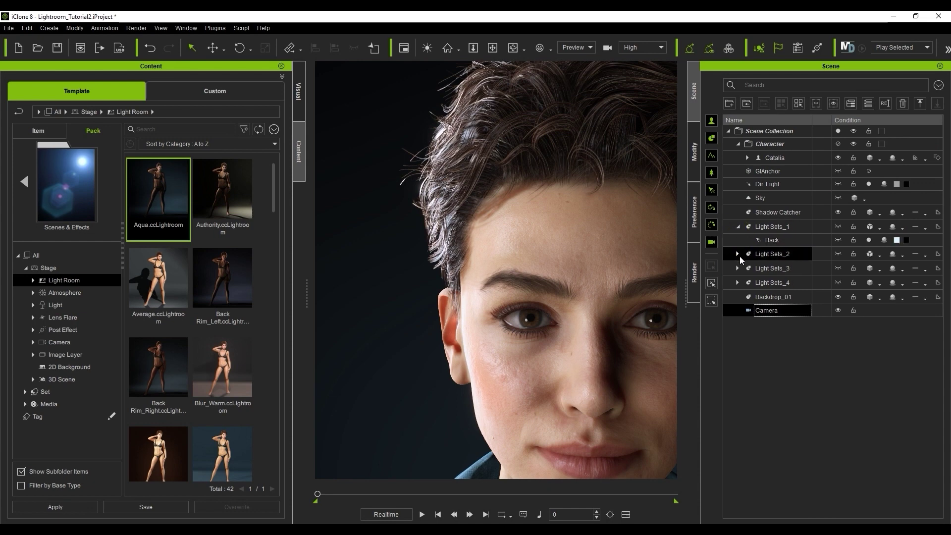
left_click(737, 254)
left_click(738, 281)
left_click(738, 308)
left_click(868, 322)
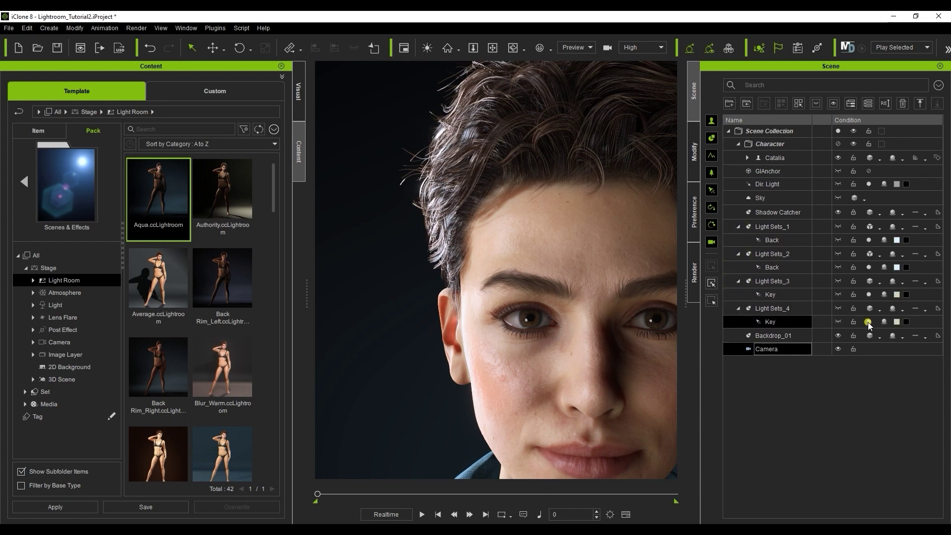
left_click(868, 322)
left_click(869, 295)
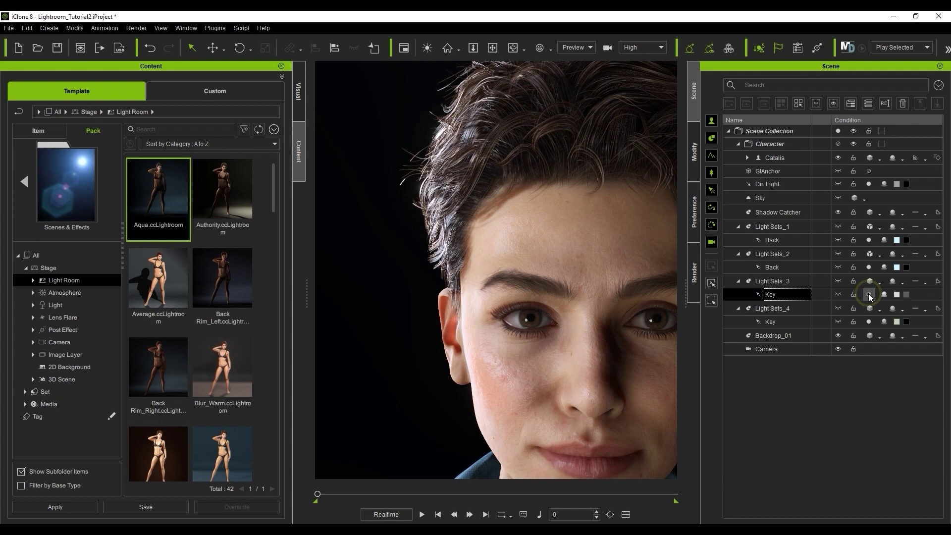
left_click(869, 295)
left_click(868, 267)
left_click(868, 267)
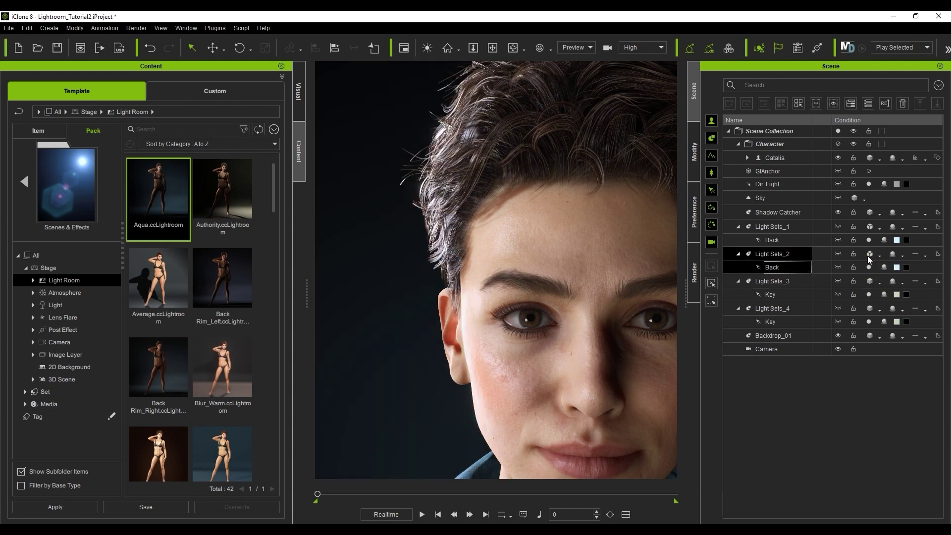
left_click(866, 240)
left_click(866, 240)
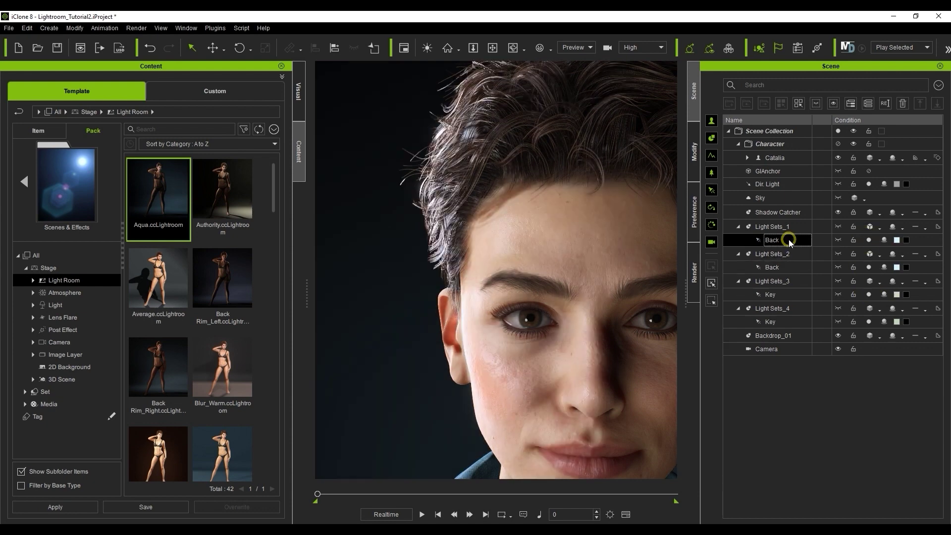
Step: Set the Light Sets_1 Back spotlight's shadow resolution to 1024 X 1024
left_click(694, 157)
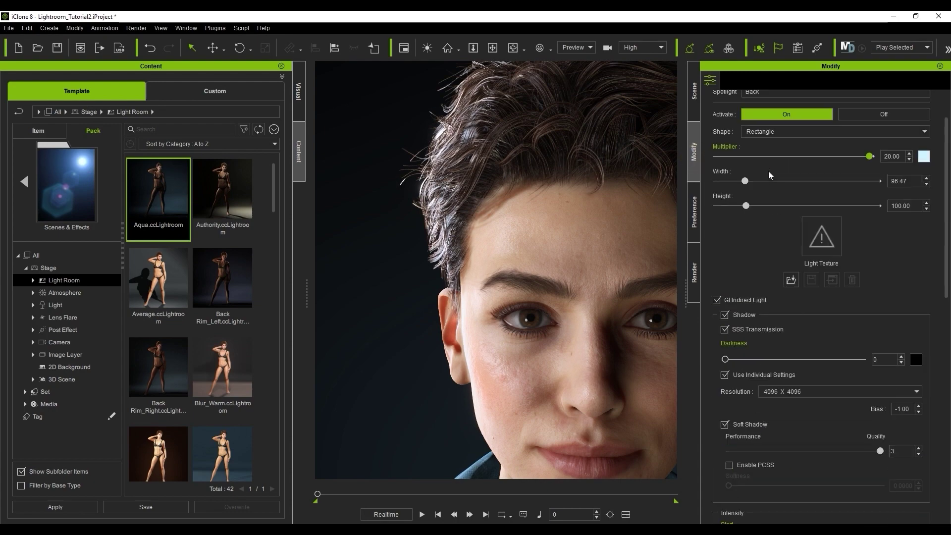
scroll(922, 303, "down", 3)
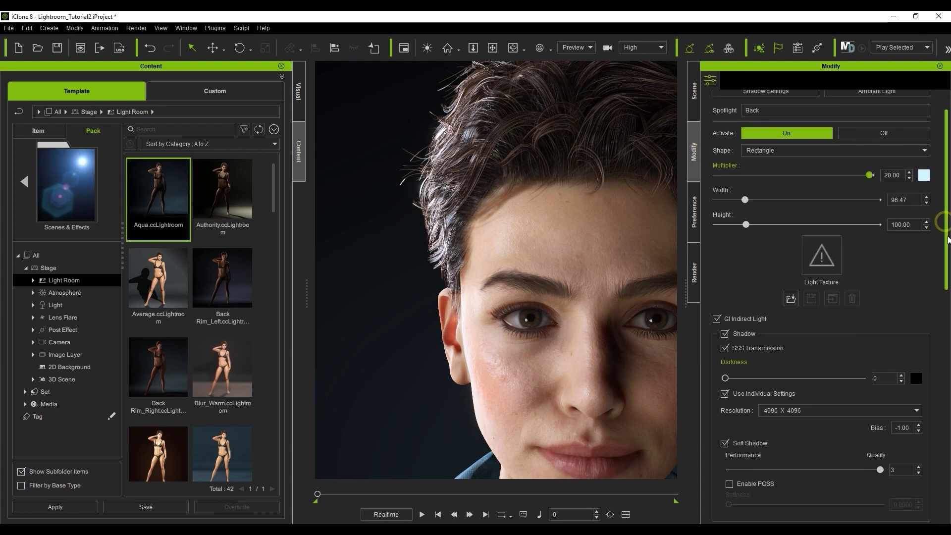
double_click(744, 266)
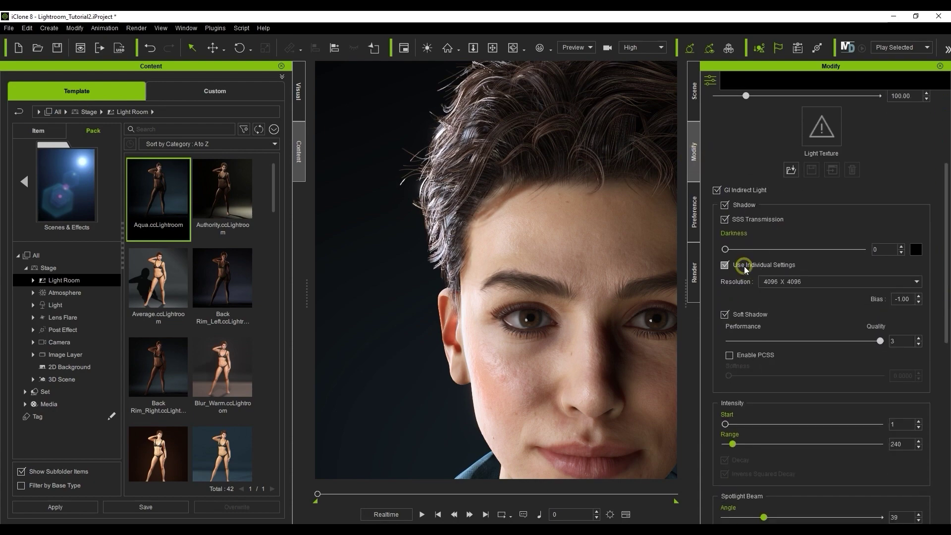
left_click(855, 281)
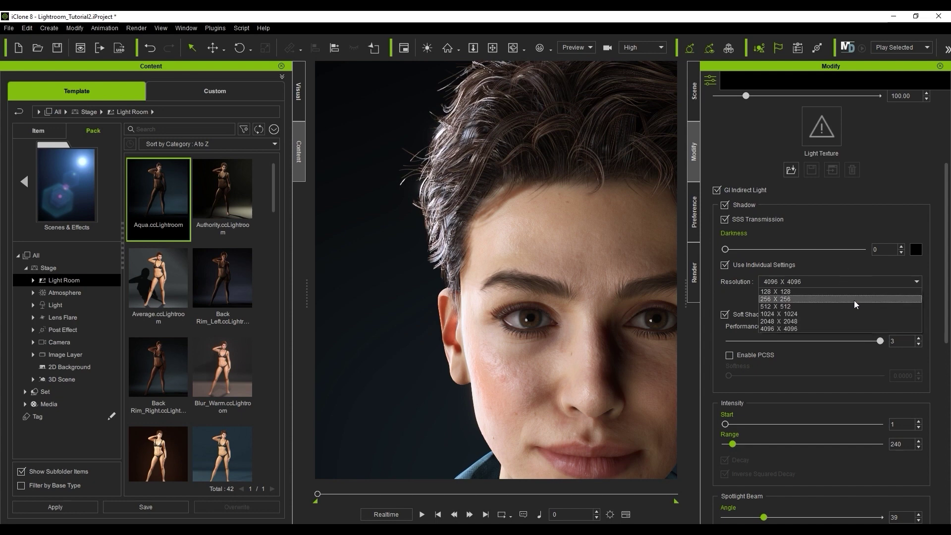
left_click(854, 300)
left_click(819, 282)
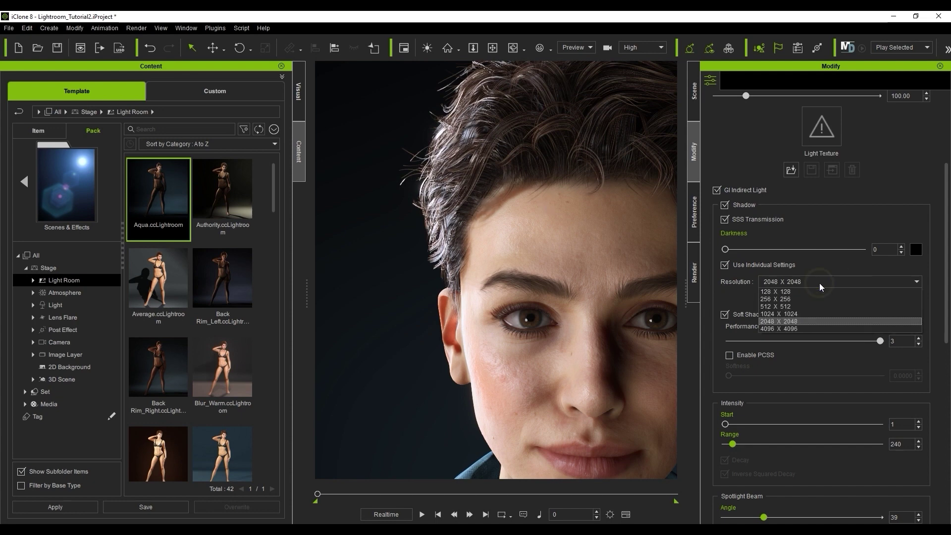
left_click(819, 314)
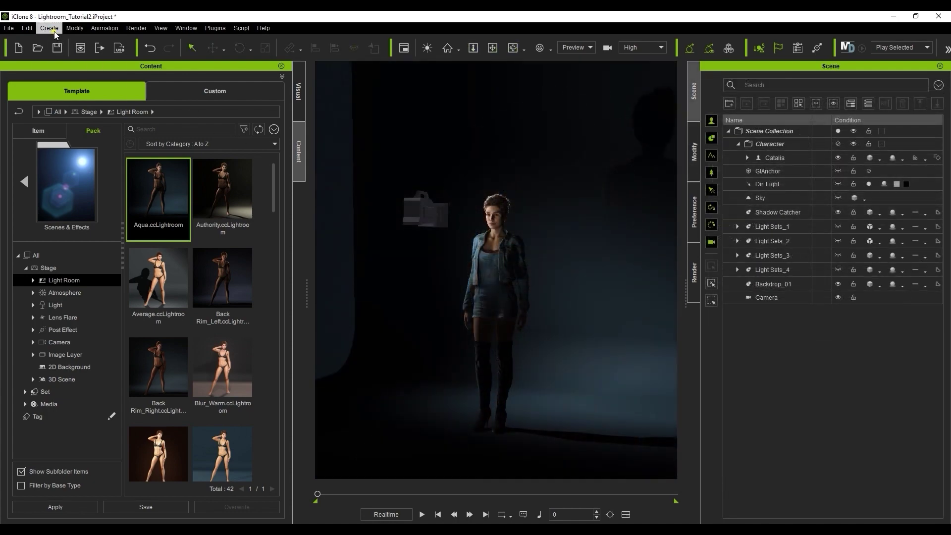
Step: Add a Box primitive and move it to the woman's left
left_click(55, 32)
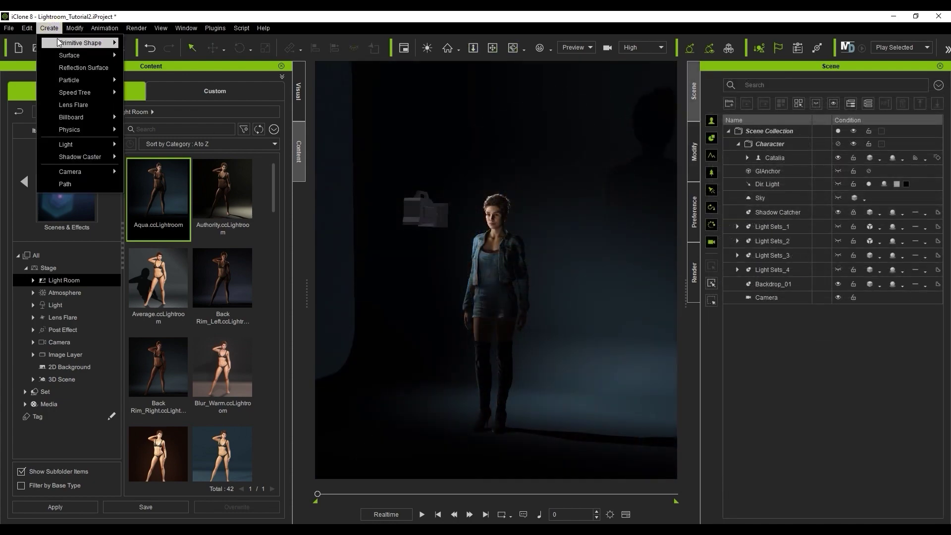
mouse_move(59, 40)
left_click(147, 43)
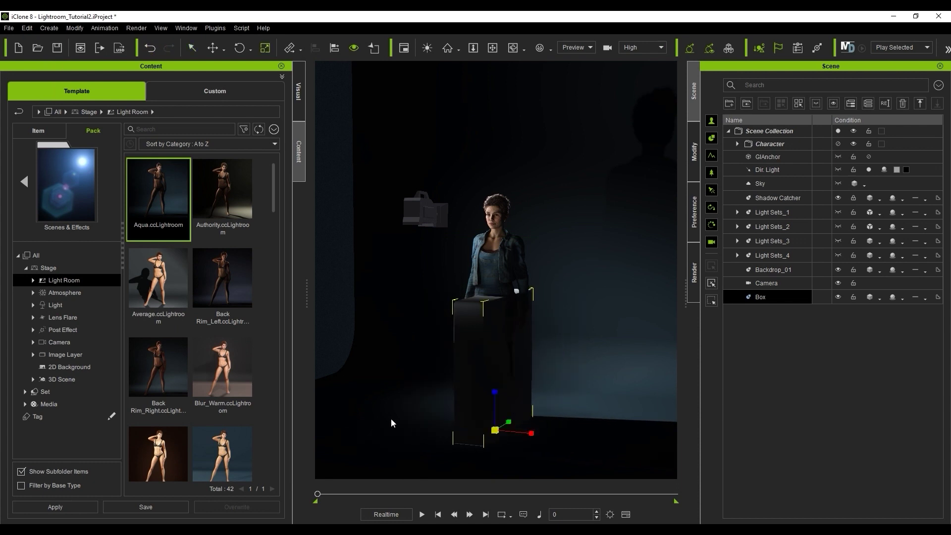
left_click_drag(391, 423, 436, 422)
Step: Add a Sphere primitive and move it to the woman's right
left_click(49, 27)
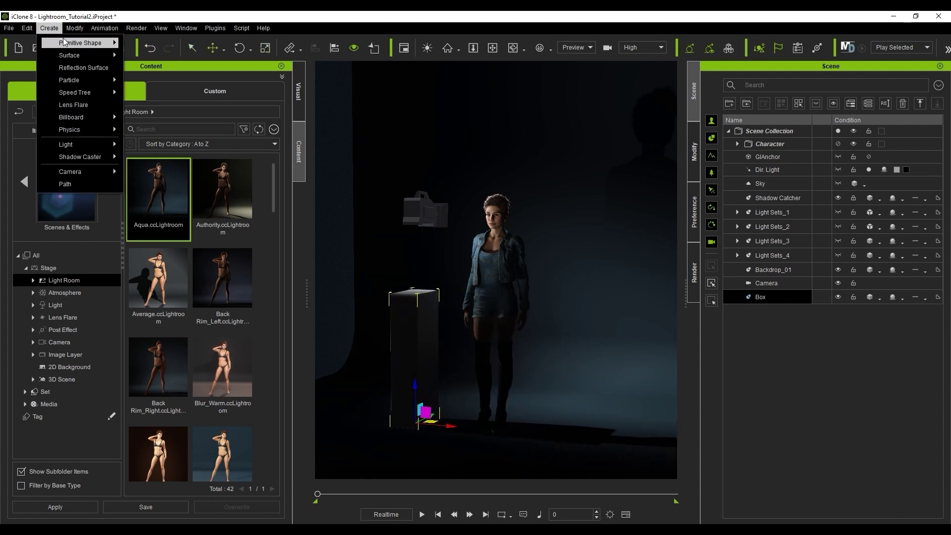
mouse_move(58, 40)
left_click(147, 54)
left_click_drag(510, 429, 619, 416)
left_click(789, 355)
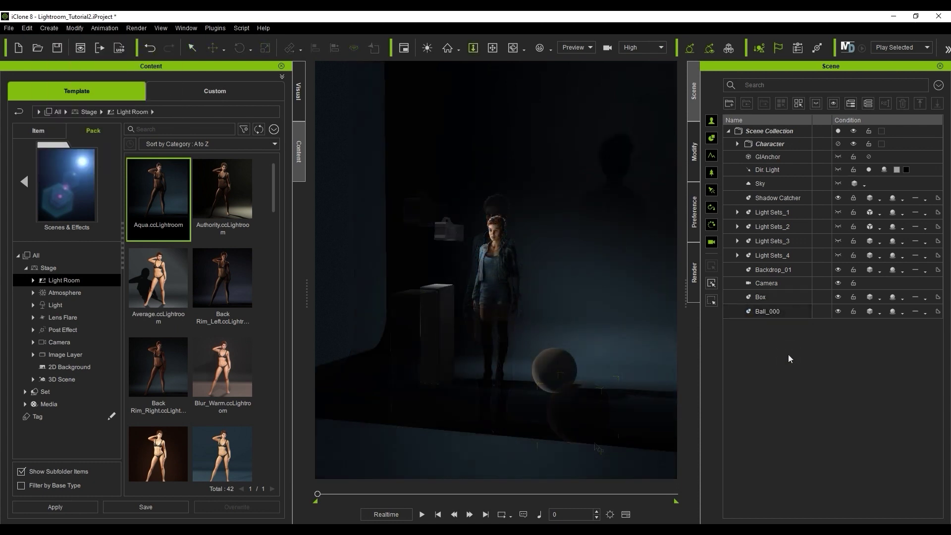
Step: Save the current atmosphere as a custom Stage preset in the Atmosphere folder
left_click(233, 94)
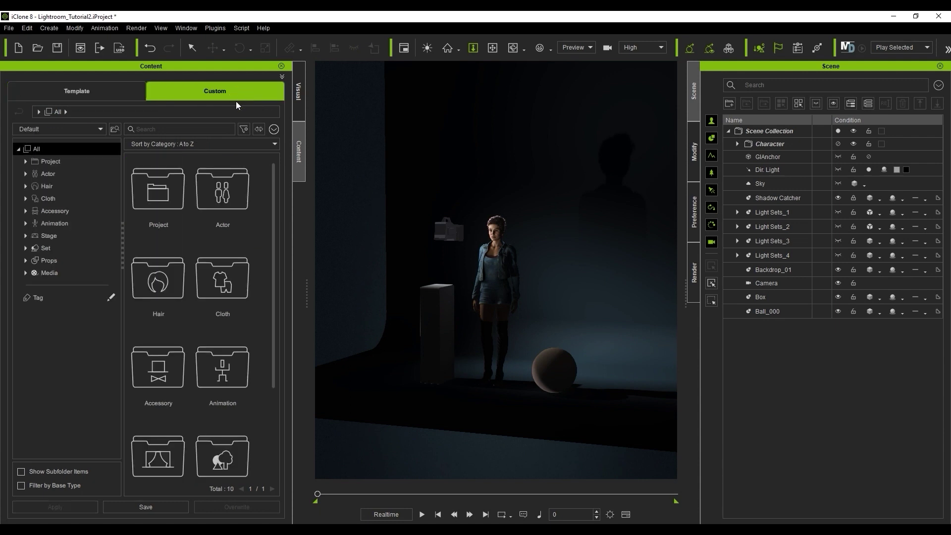
left_click(43, 235)
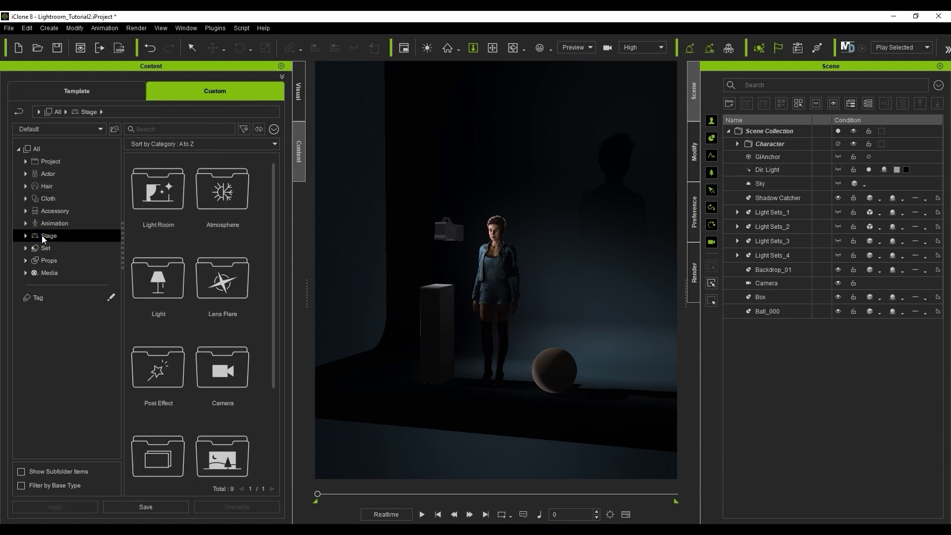
double_click(237, 206)
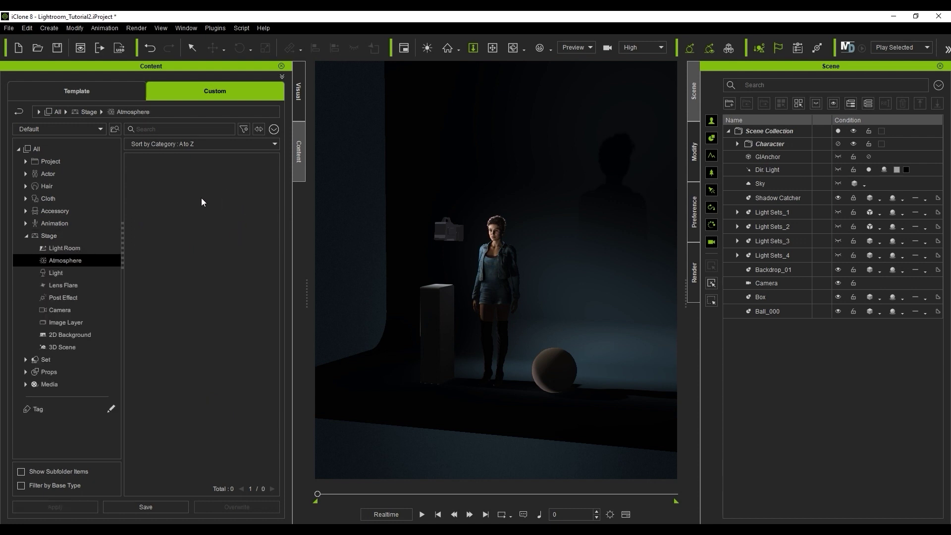
left_click(171, 507)
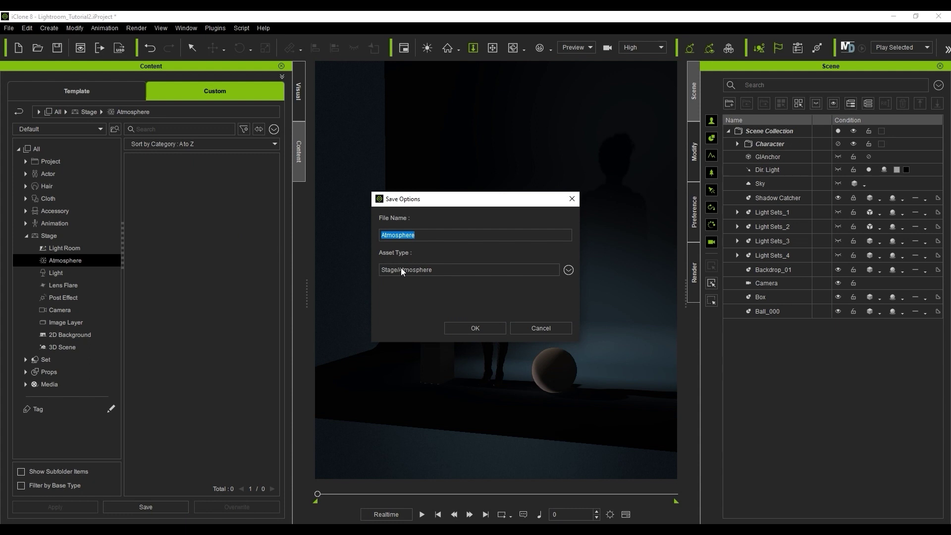
left_click(493, 327)
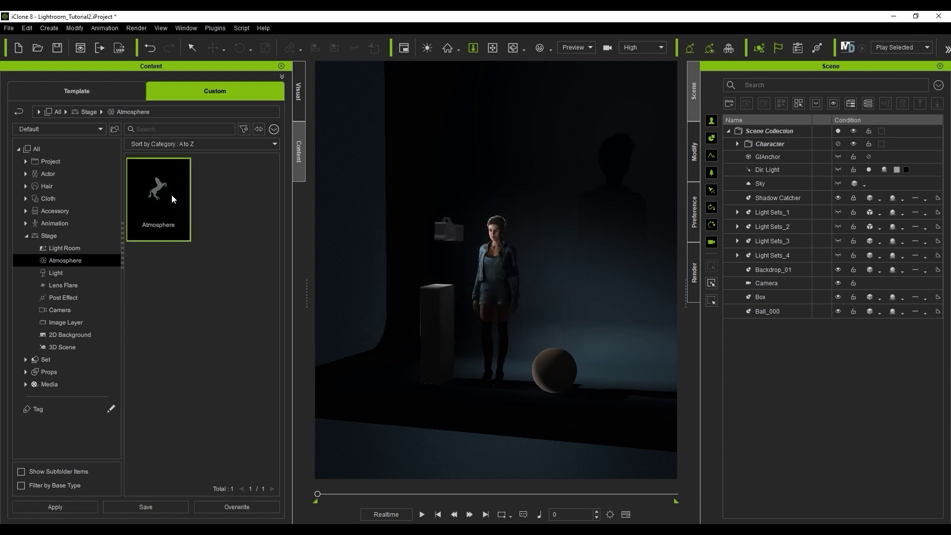
Step: Save the current light room setup as a custom Light Room preset
left_click(83, 248)
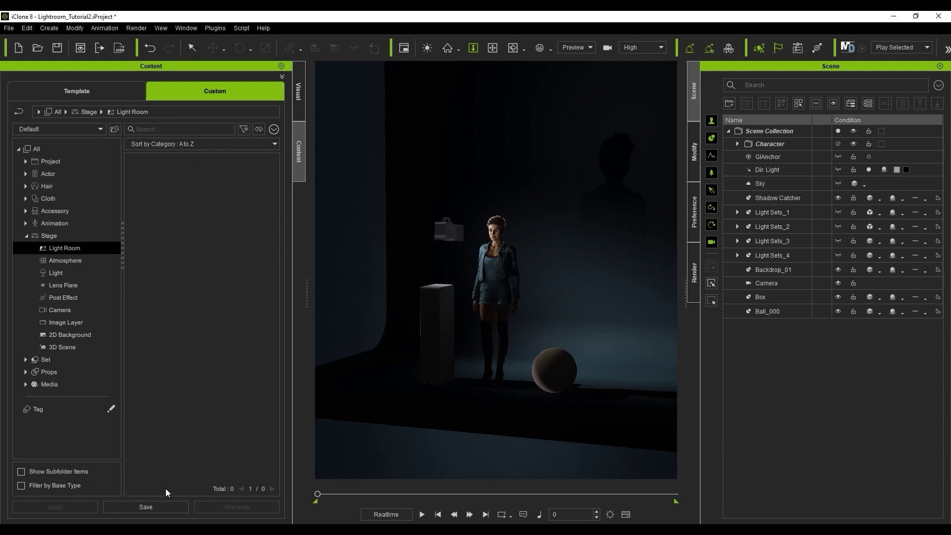
left_click(173, 501)
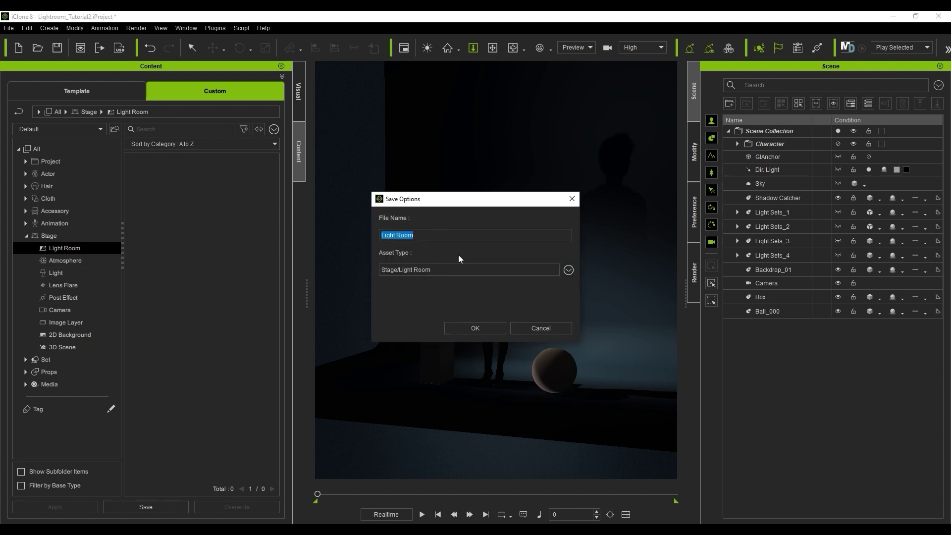
left_click(501, 328)
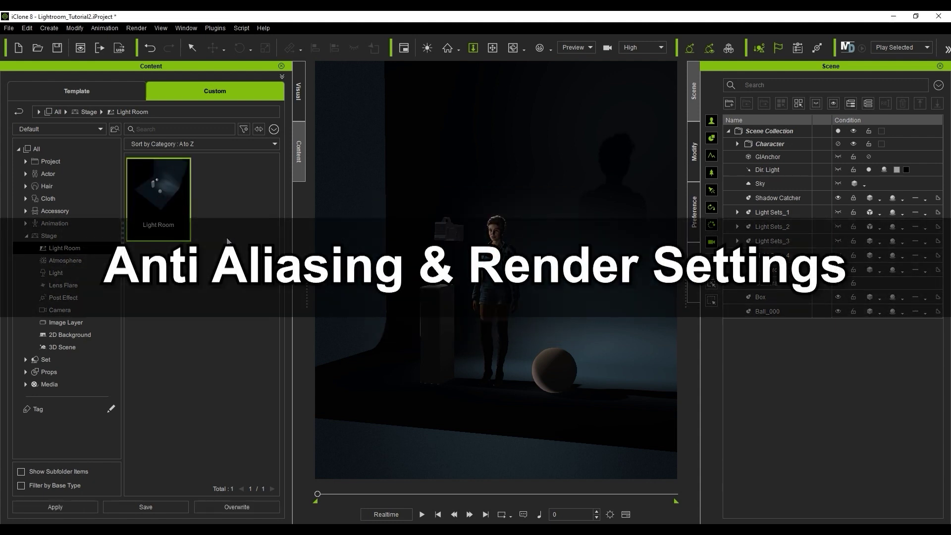
Step: View through the scene Camera at frame 168 and recenter the woman in frame
left_click(76, 91)
left_click(590, 48)
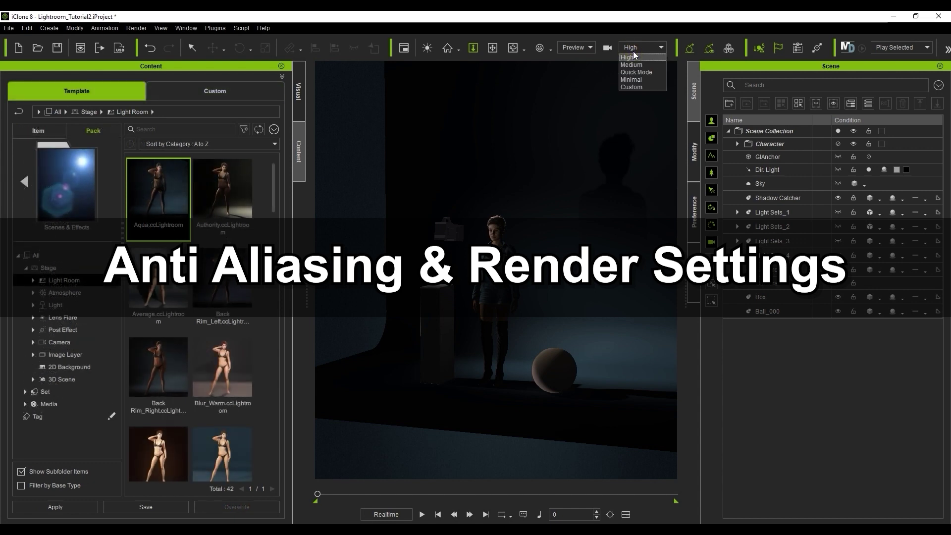
left_click(570, 66)
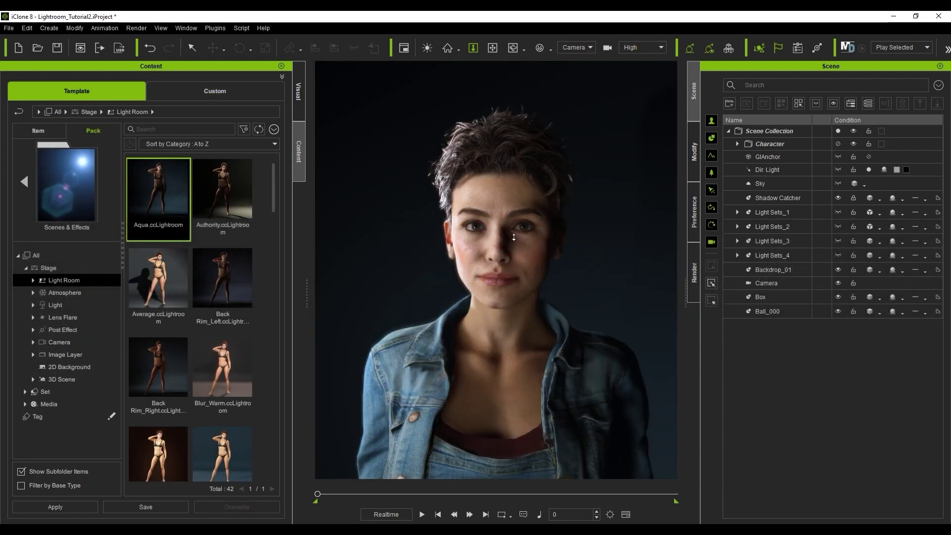
left_click(422, 514)
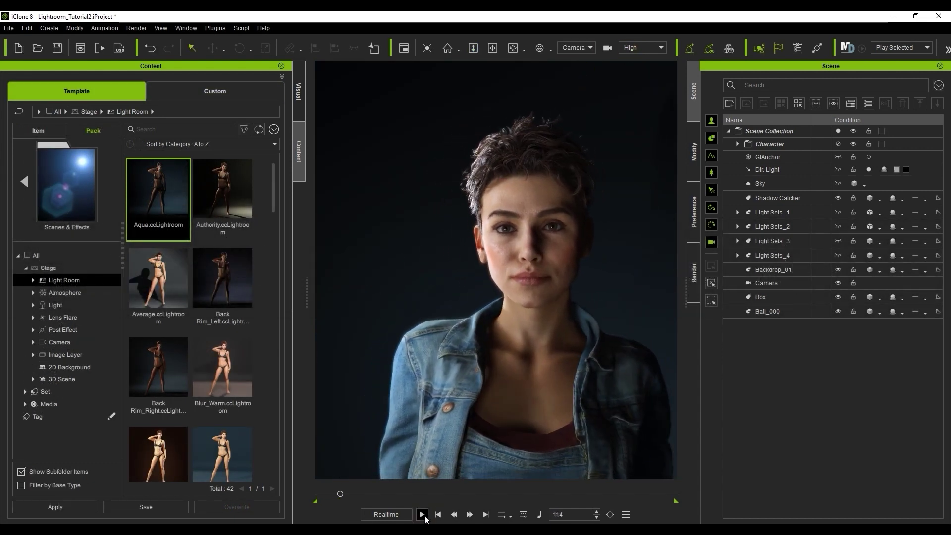
left_click(421, 515)
left_click_drag(340, 495, 352, 494)
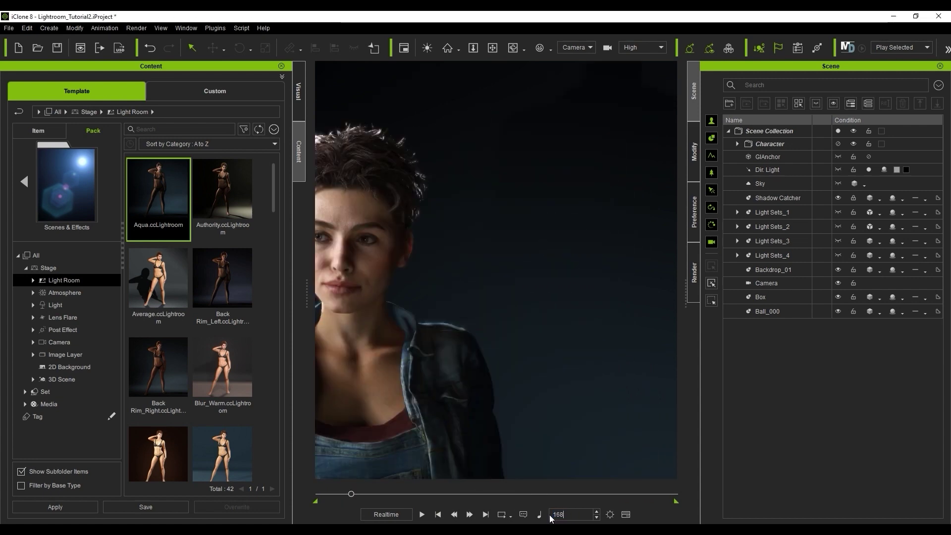
middle_click_drag(457, 414, 638, 397)
Step: Pick her face as the camera's depth of field focus target
left_click(694, 151)
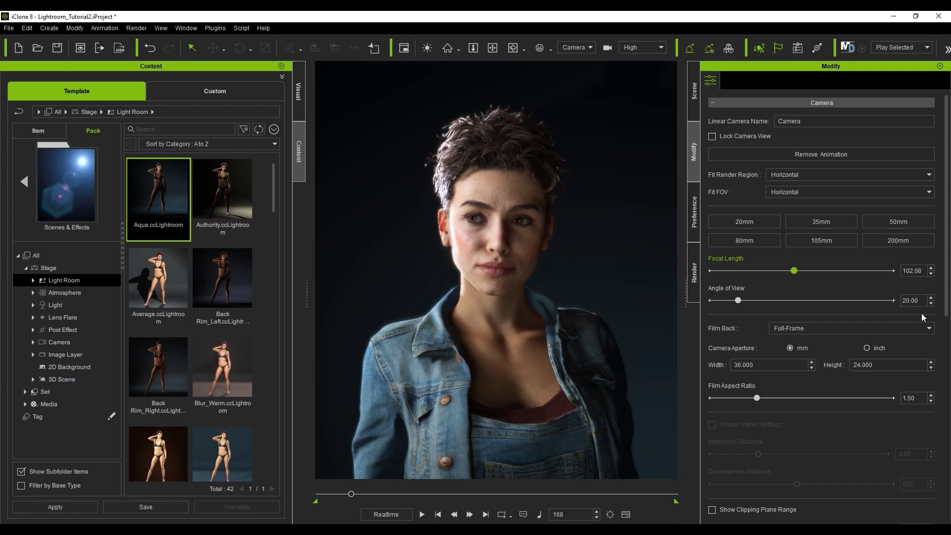
scroll(823, 248, "down", 5)
left_click(821, 308)
left_click(508, 242)
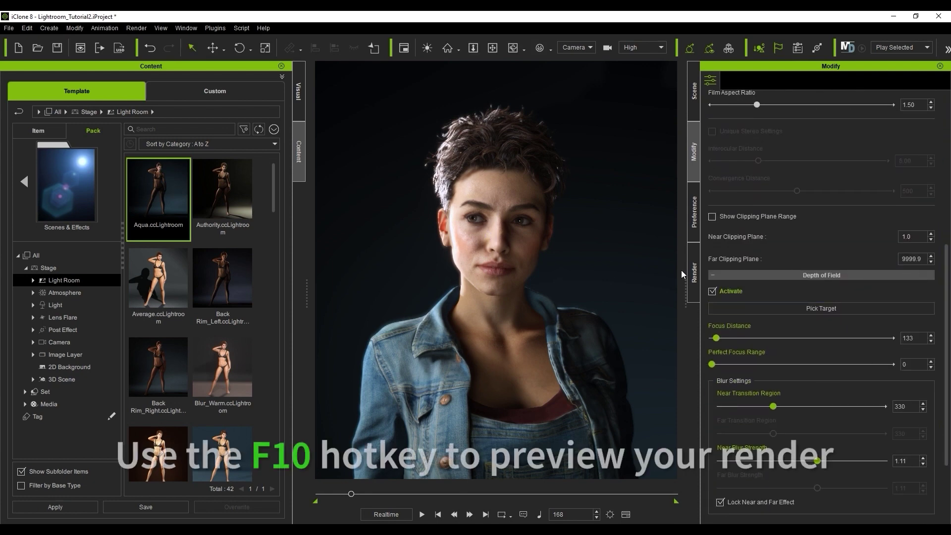
left_click(136, 28)
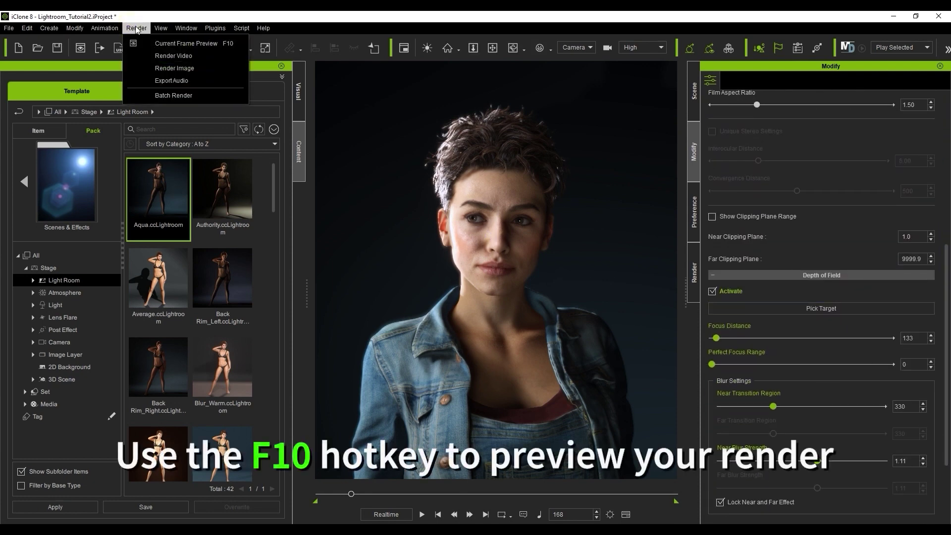
Step: Render a Current Frame Preview (_preview_00000.png), close it, and expand the Format settings
left_click(211, 72)
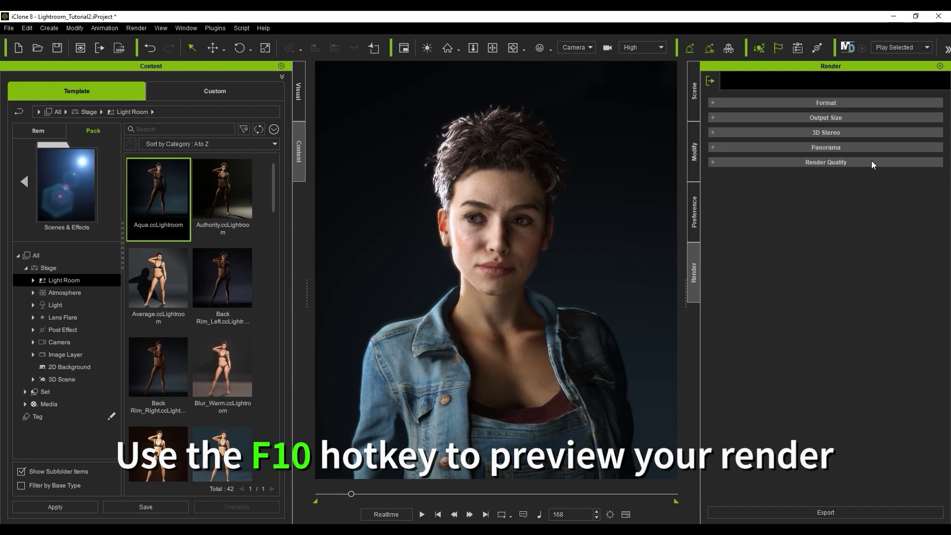
left_click(137, 27)
left_click(185, 43)
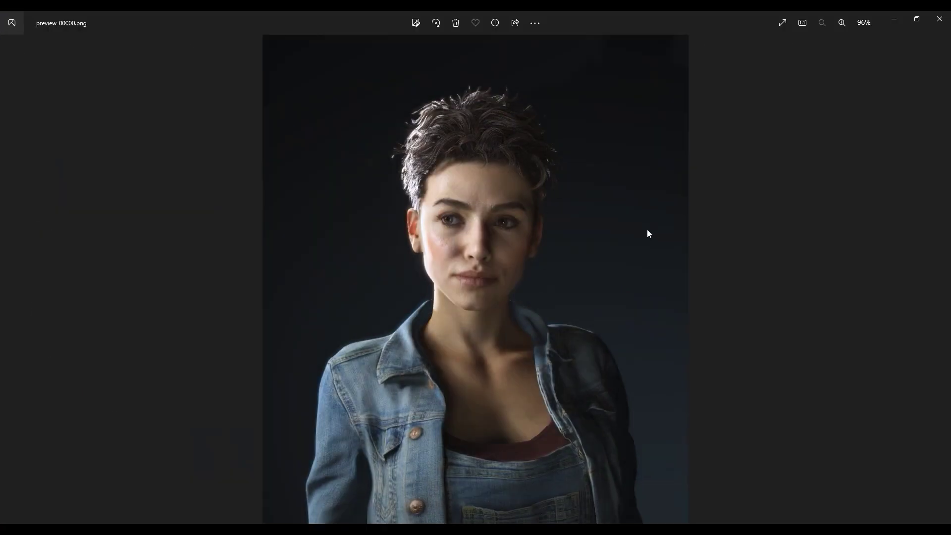
left_click(940, 19)
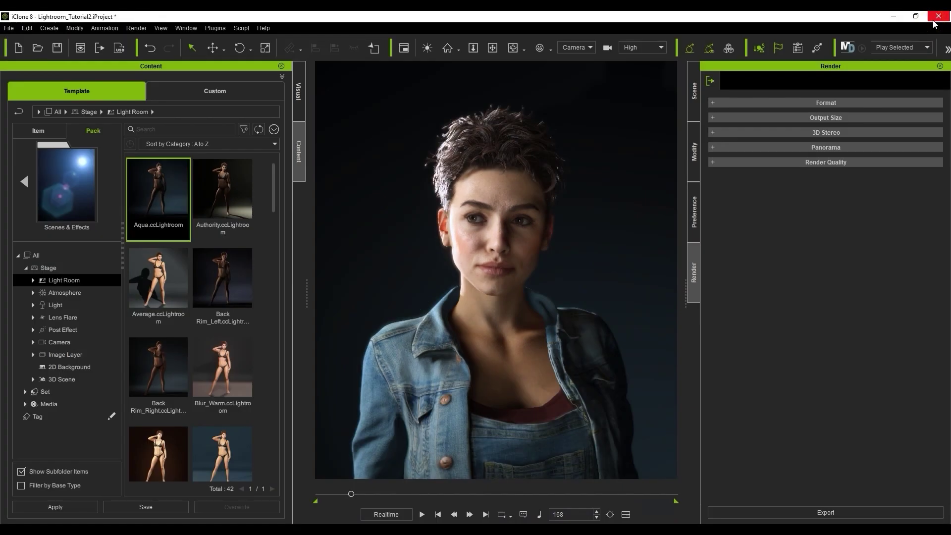
left_click(884, 100)
Step: Keep Png format, confirm 888x1024 output size, and leave Anti Aliasing at None
left_click(777, 144)
left_click(769, 176)
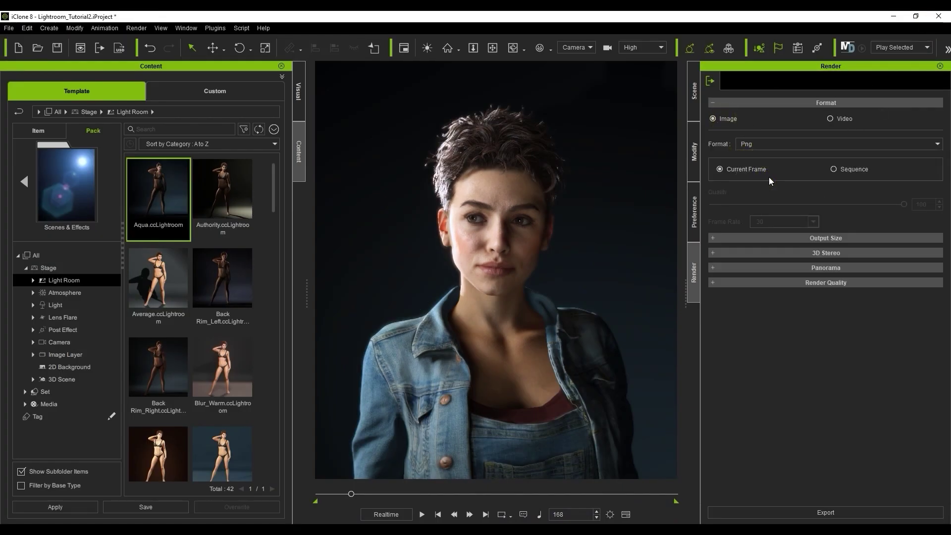
left_click(815, 103)
left_click(857, 119)
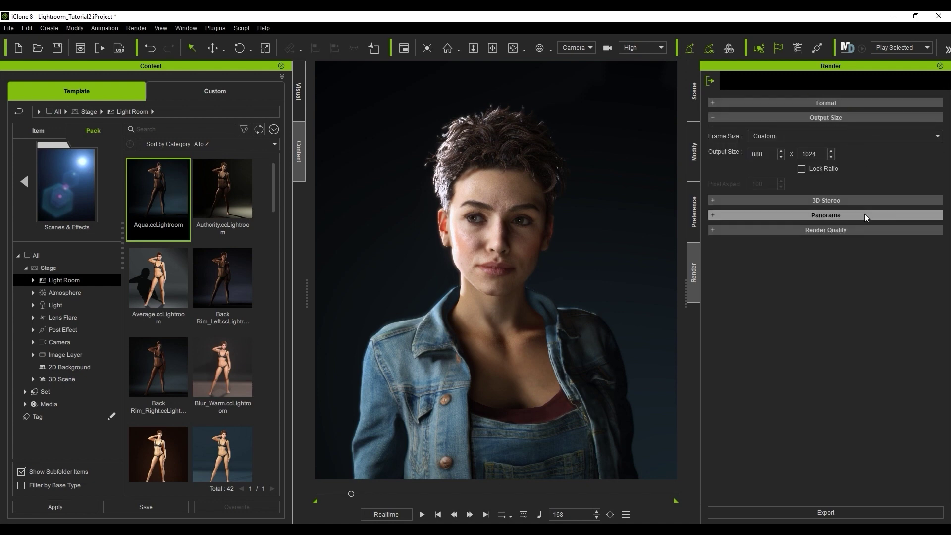
left_click(867, 229)
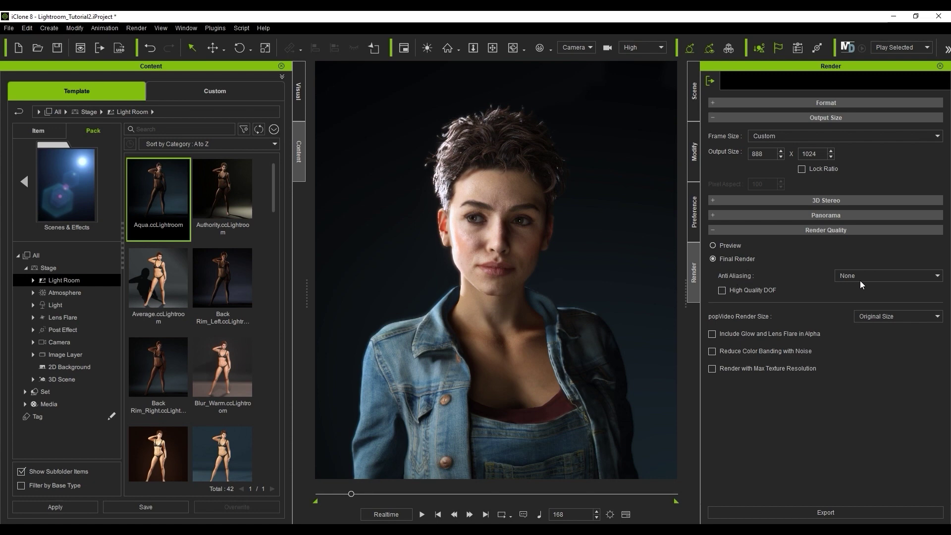
left_click(902, 274)
left_click(901, 275)
Step: Export the current frame as test01.png
left_click(847, 511)
type("test0")
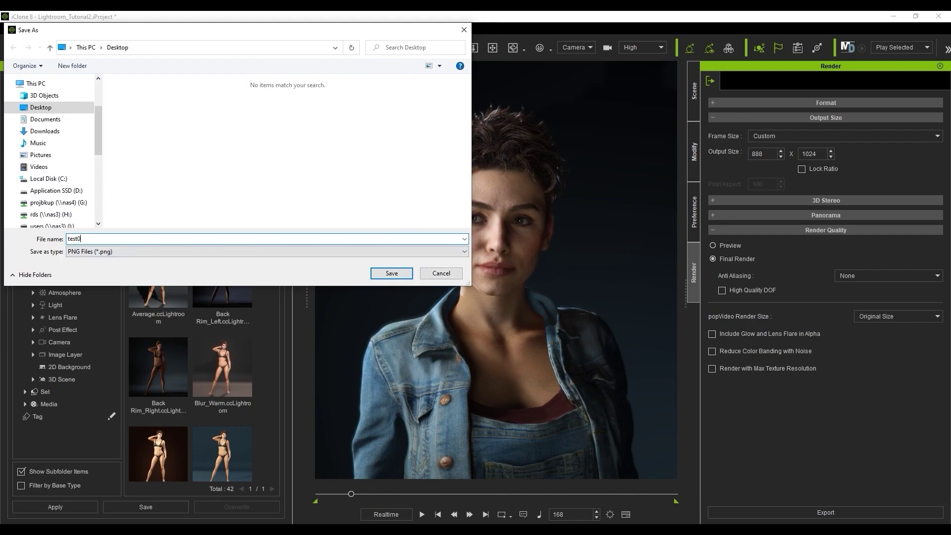
type("1")
key("Return")
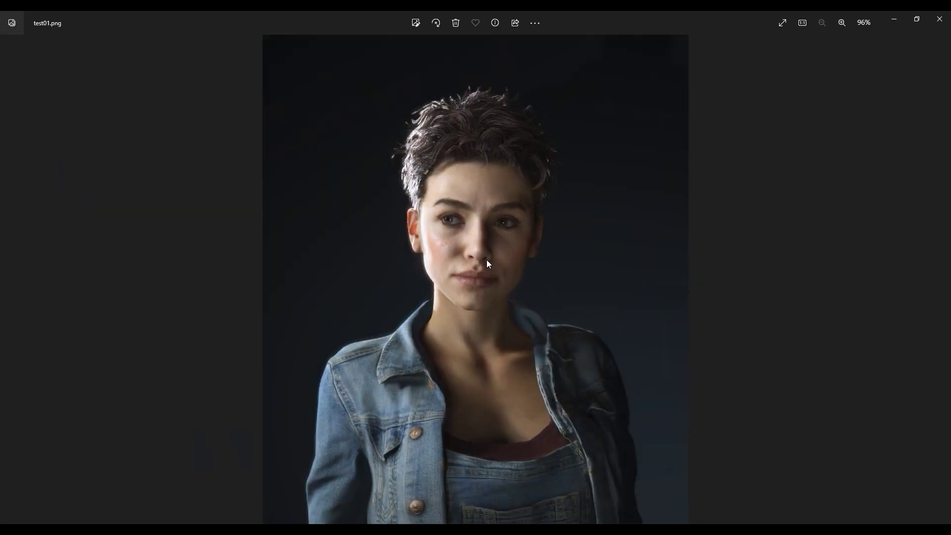
Step: Zoom into test01.png, then set Anti Aliasing to Medium (2 x 2) and export again
scroll(585, 328, "up", 3)
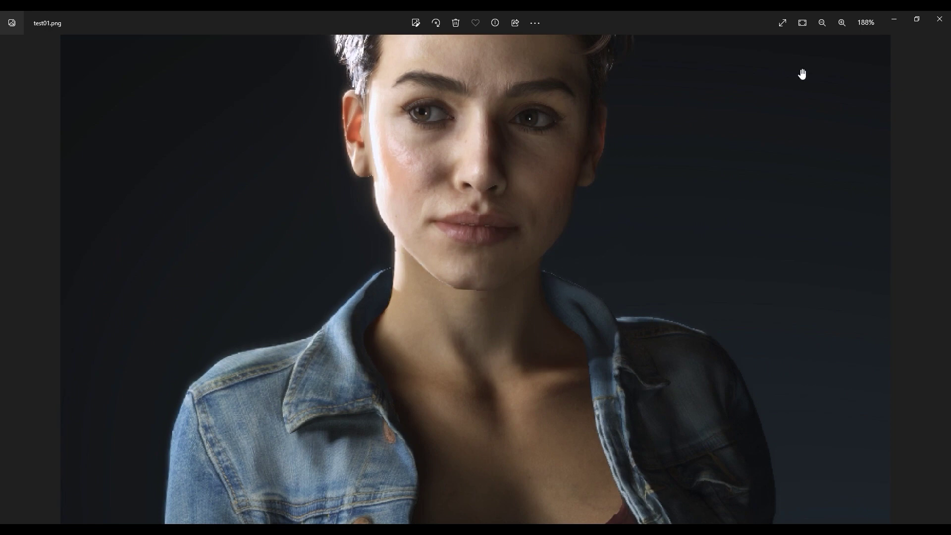
left_click(899, 23)
left_click(903, 274)
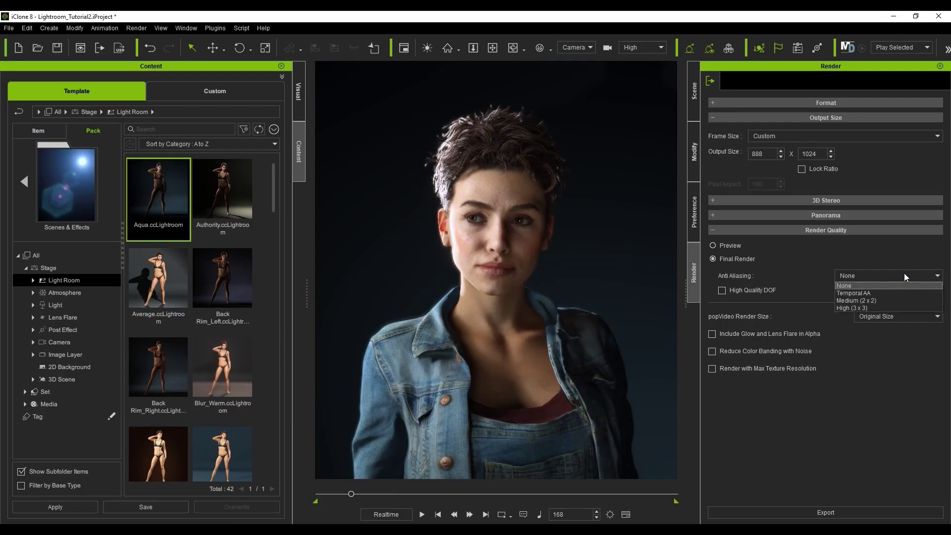
left_click(908, 300)
left_click(870, 512)
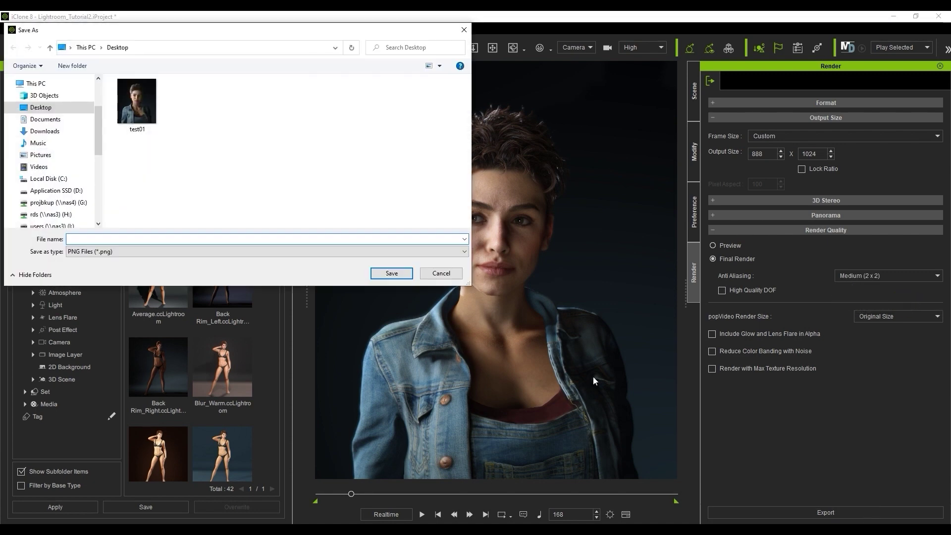
Step: Save the second render as test02.png and zoom in to check its edges
type("test02")
key("Return")
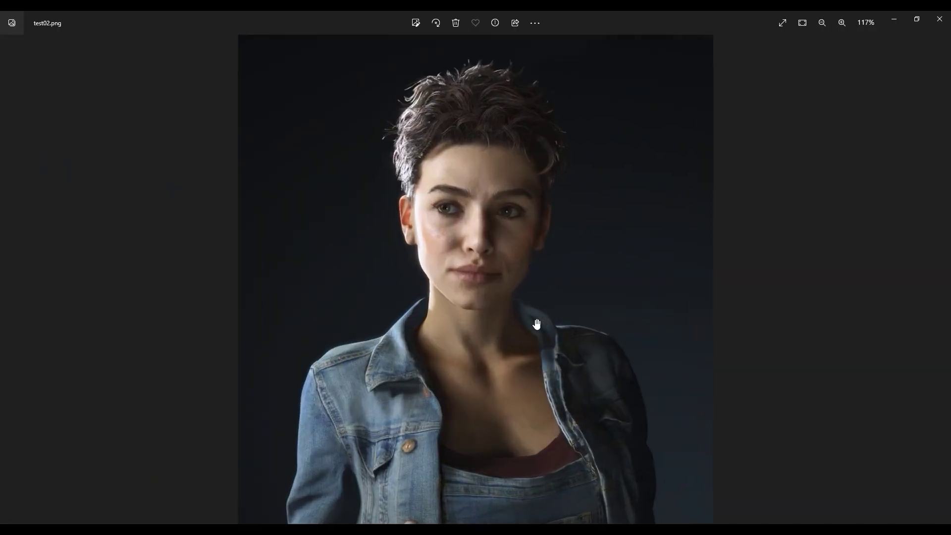
scroll(537, 324, "up", 3)
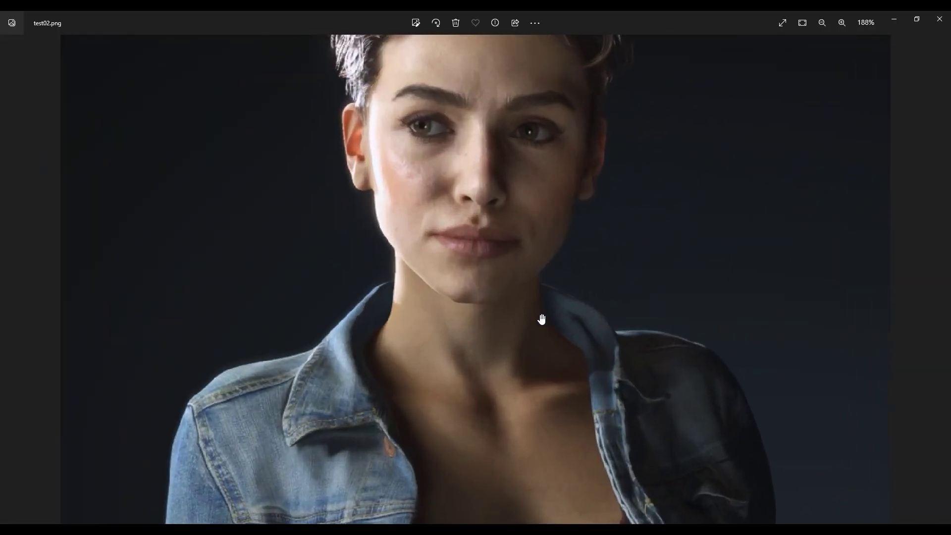